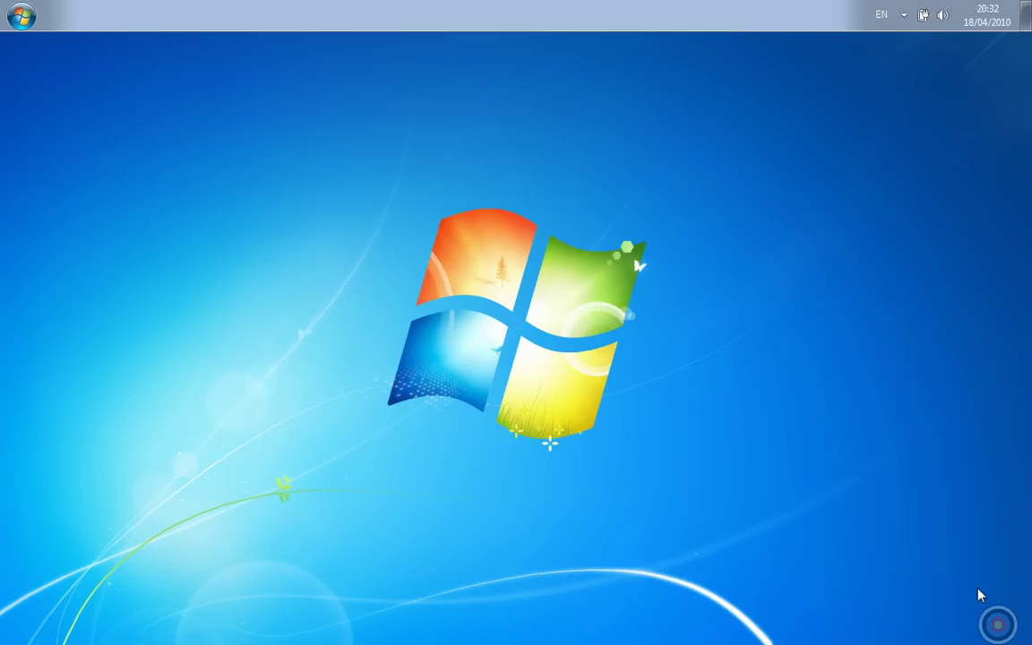
Search the installed programs for "magic" and launch Network Magic.
{"action": "left_click", "coordinate": [18, 18]}
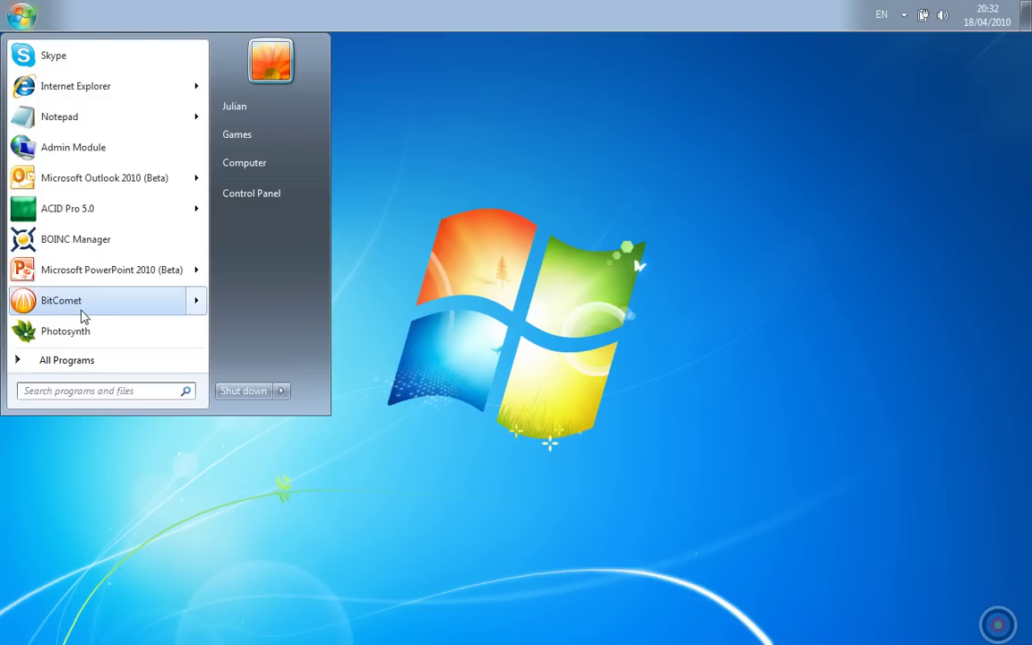
{"action": "left_click", "coordinate": [85, 362]}
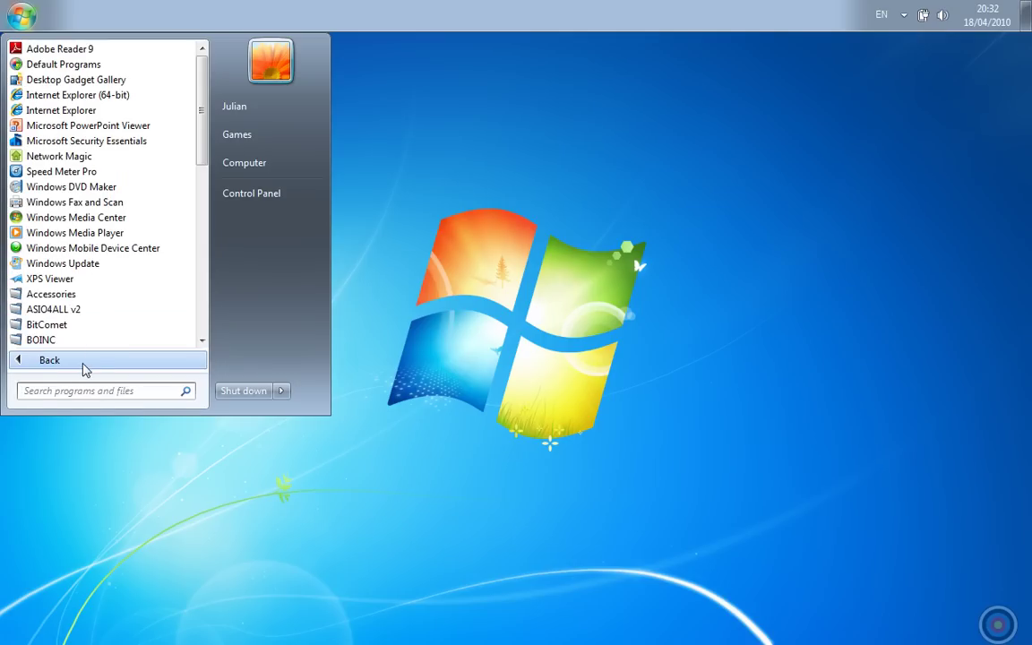
{"action": "left_click_drag", "start_coordinate": [193, 148], "coordinate": [199, 324]}
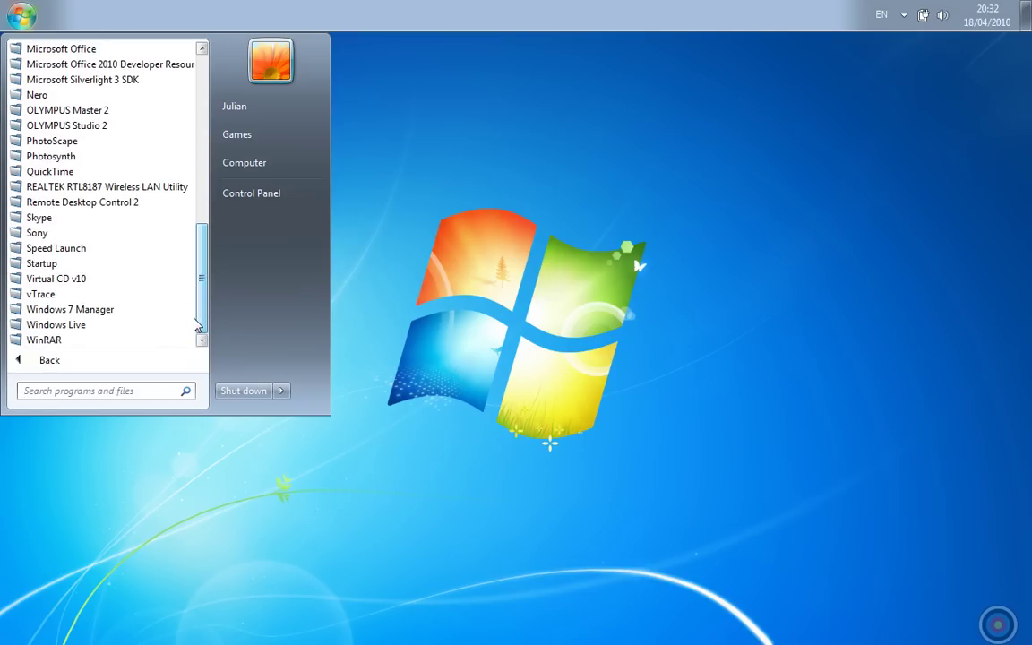
{"action": "type", "text": "magic"}
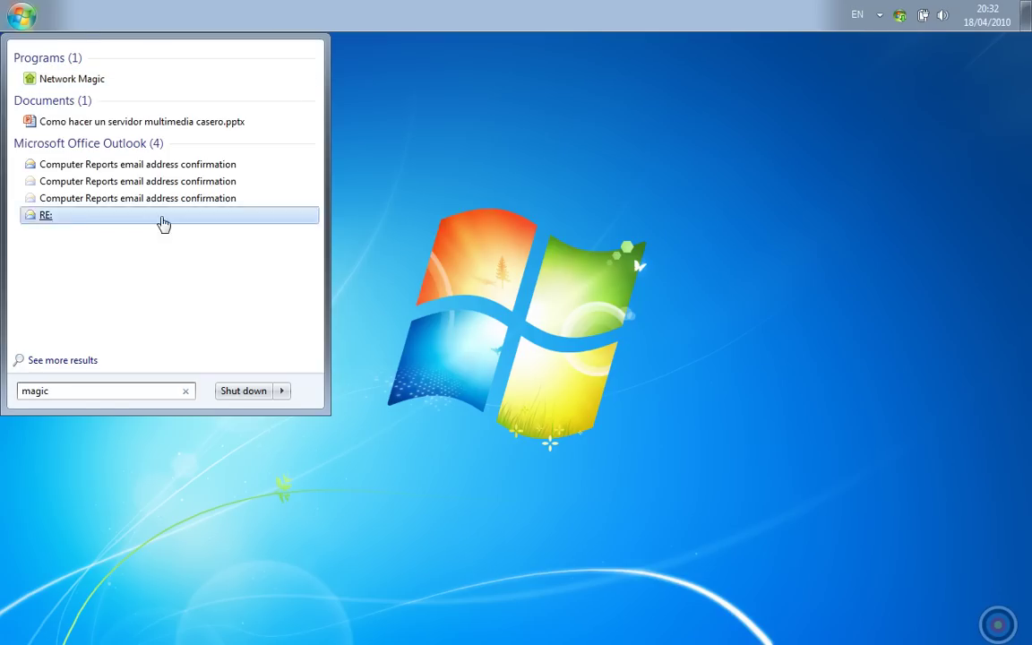
{"action": "left_click", "coordinate": [93, 90]}
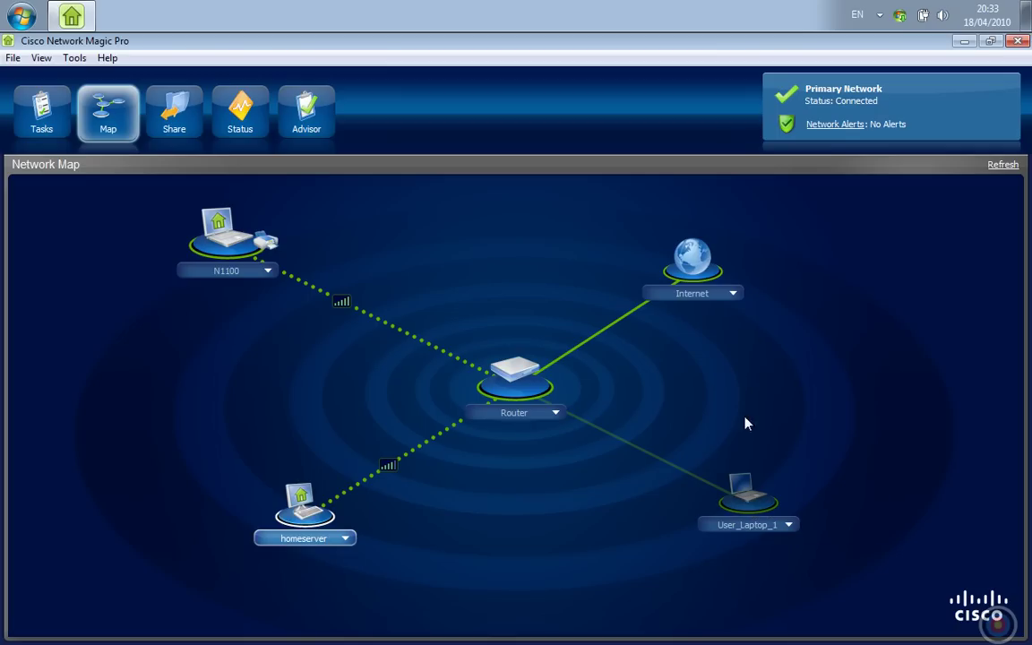
Look at the actions offered for the Internet and Router nodes on the network map.
{"action": "left_click", "coordinate": [735, 295]}
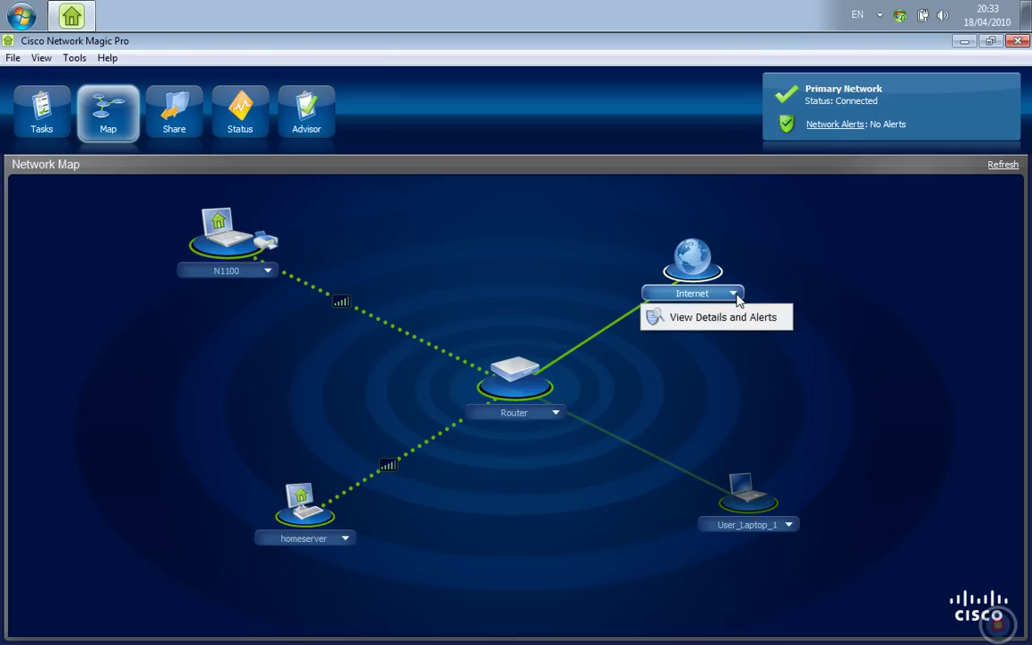
{"action": "left_click", "coordinate": [701, 393]}
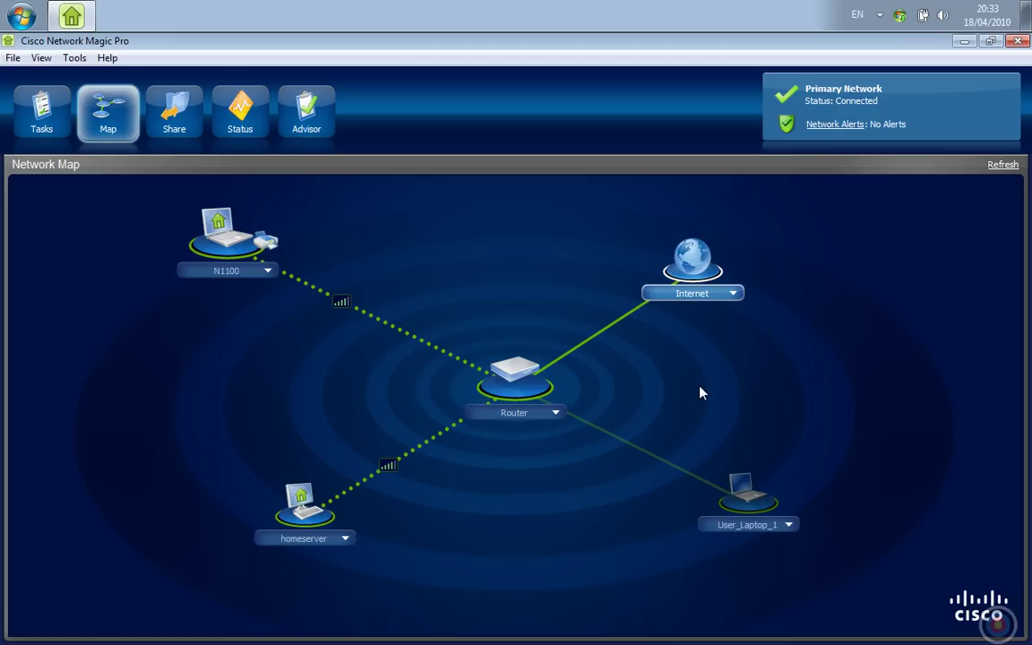
{"action": "left_click", "coordinate": [557, 414]}
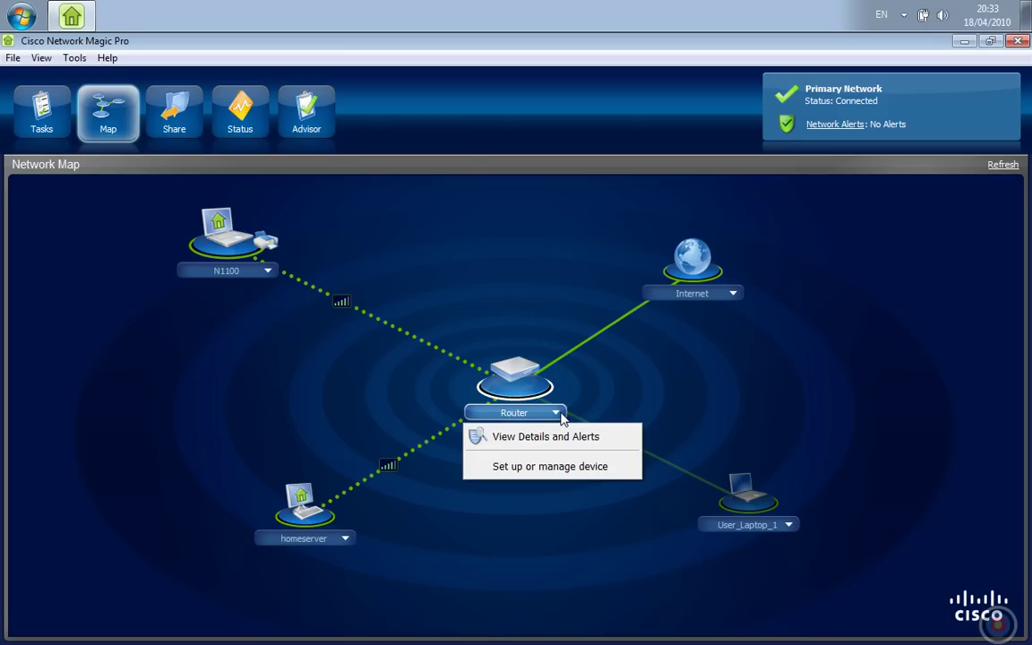
{"action": "left_click", "coordinate": [505, 535]}
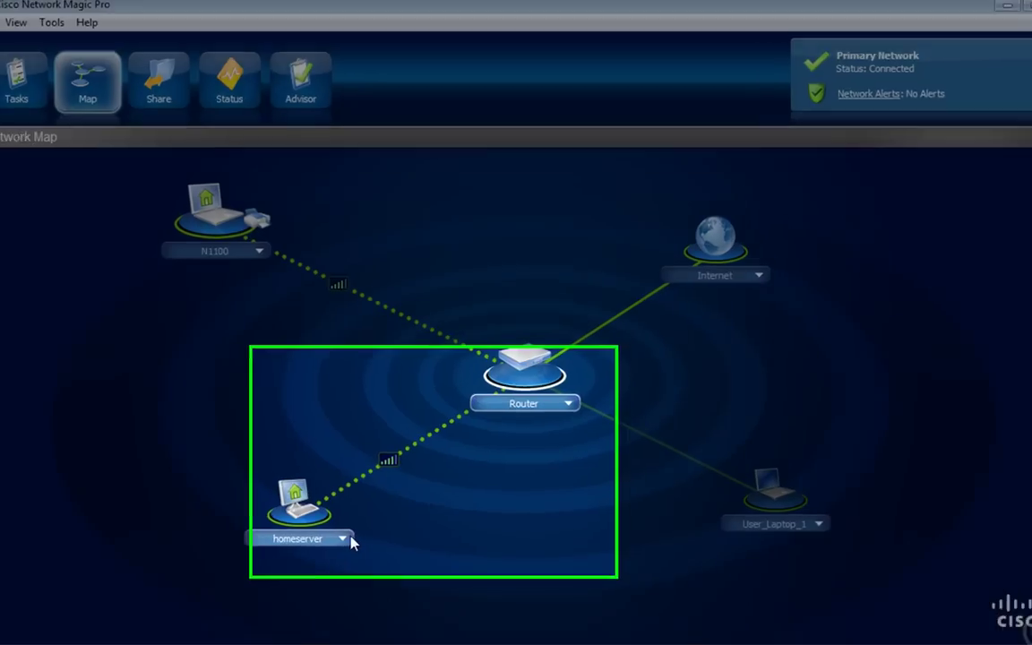
Open a Remote Desktop connection to homeserver from the network map and log in with the account password.
{"action": "left_click", "coordinate": [345, 538]}
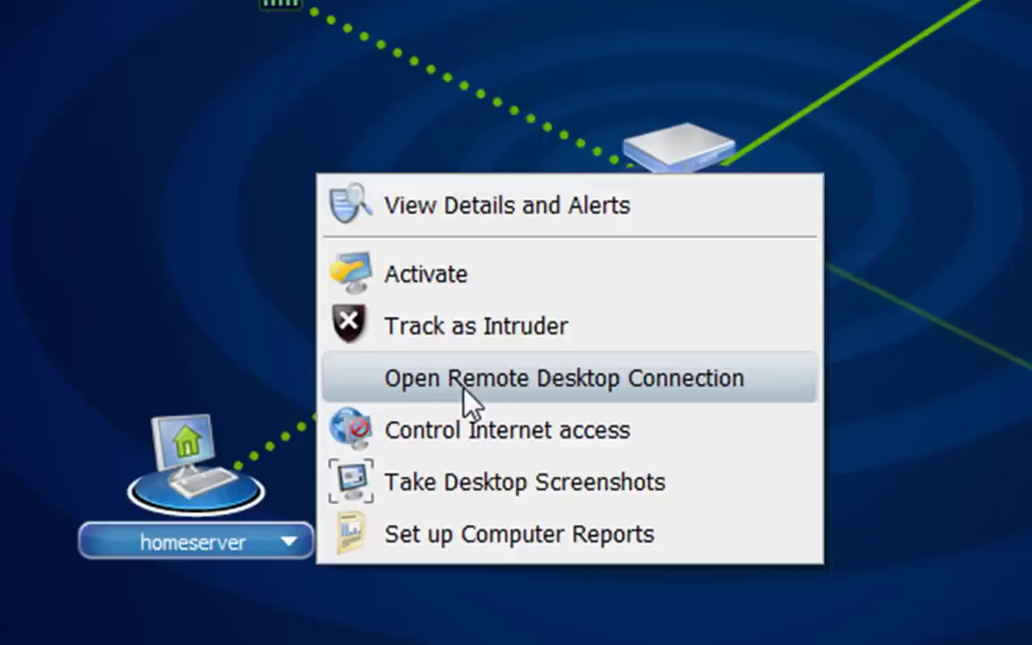
{"action": "left_click", "coordinate": [489, 339]}
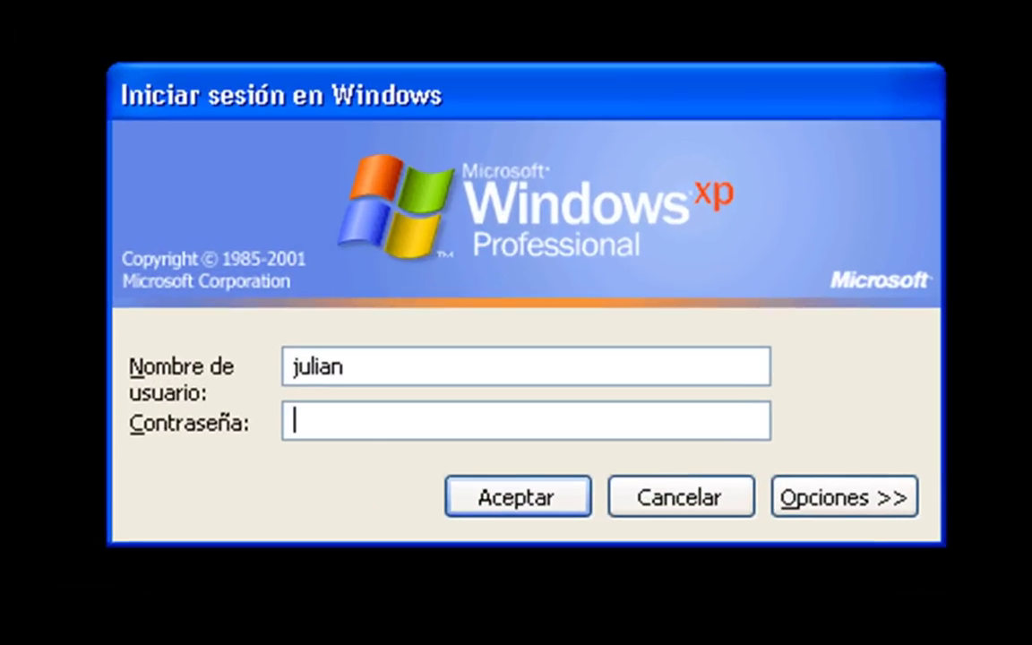
{"action": "type", "text": "••••••"}
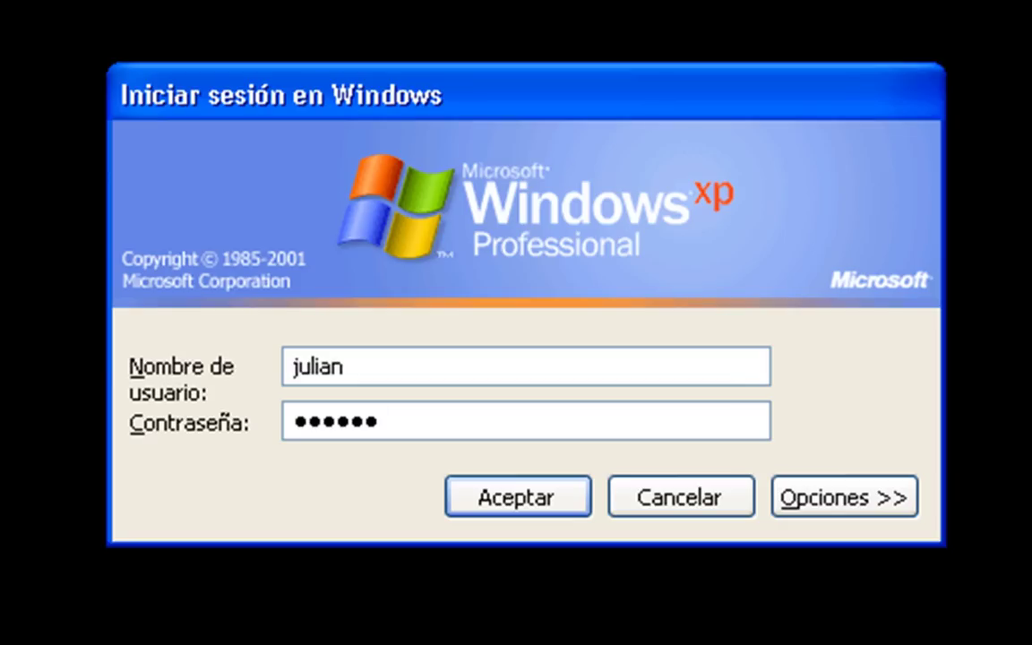
{"action": "key", "text": "Return"}
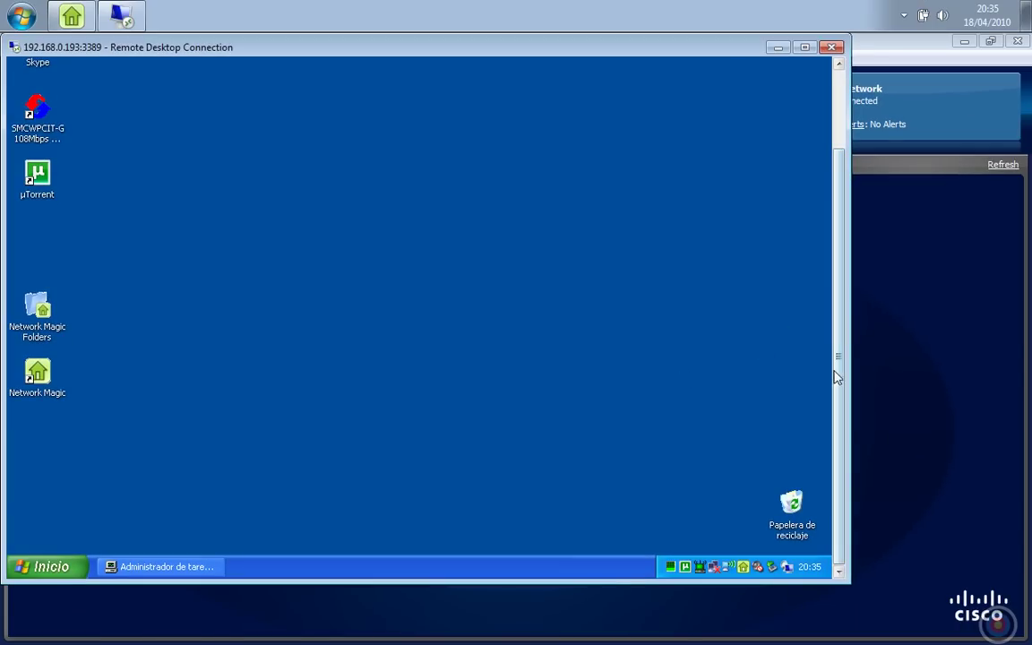
Open Mi PC on the remote homeserver to list its drives.
{"action": "left_click_drag", "start_coordinate": [838, 381], "coordinate": [833, 451]}
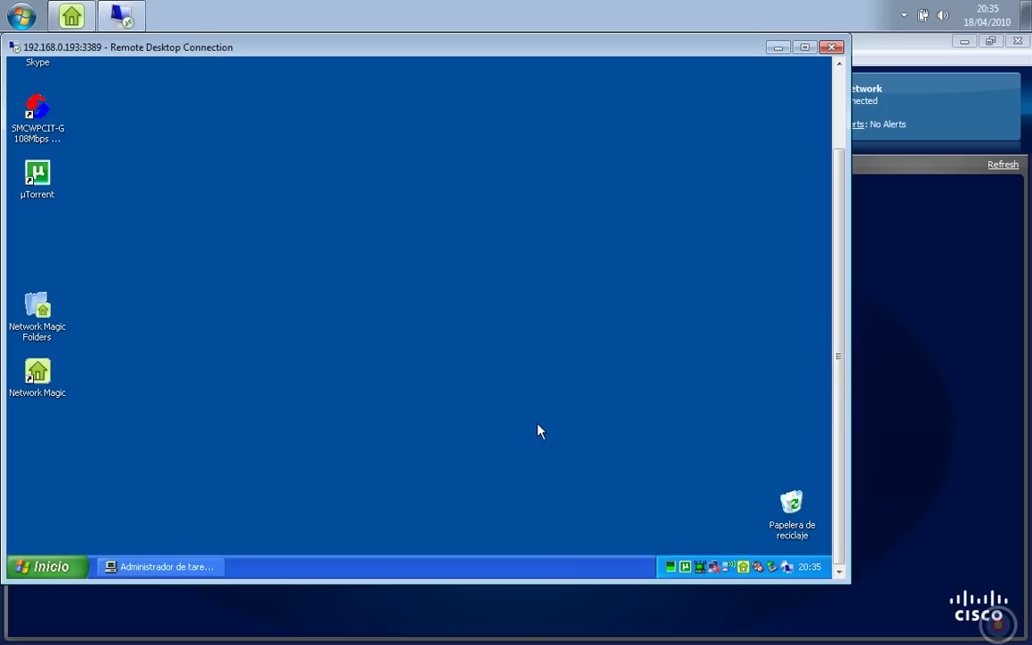
{"action": "left_click", "coordinate": [59, 571]}
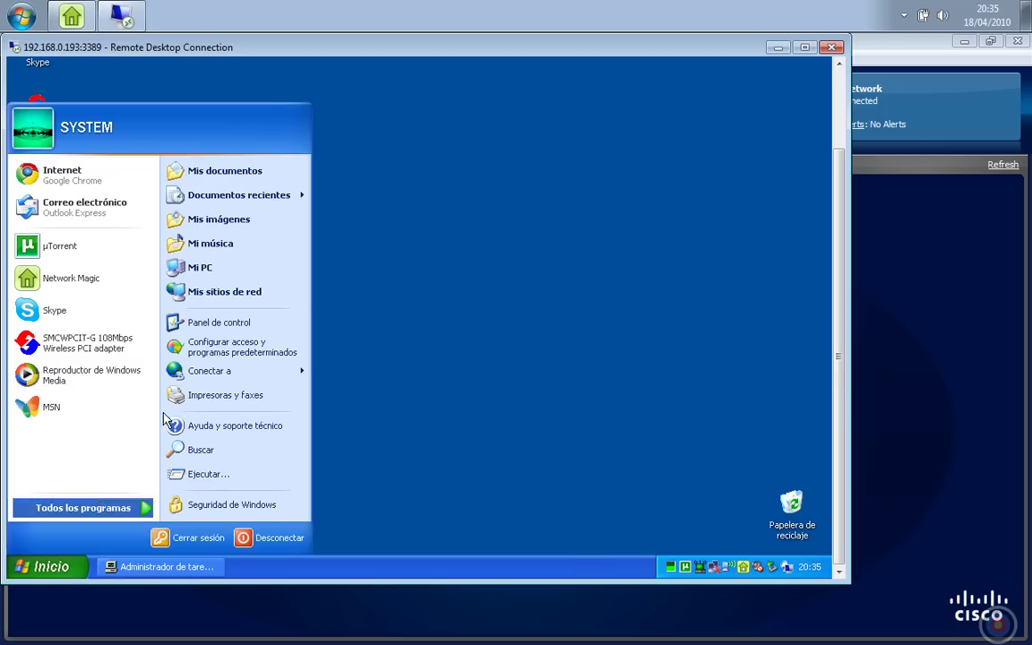
{"action": "left_click", "coordinate": [223, 271]}
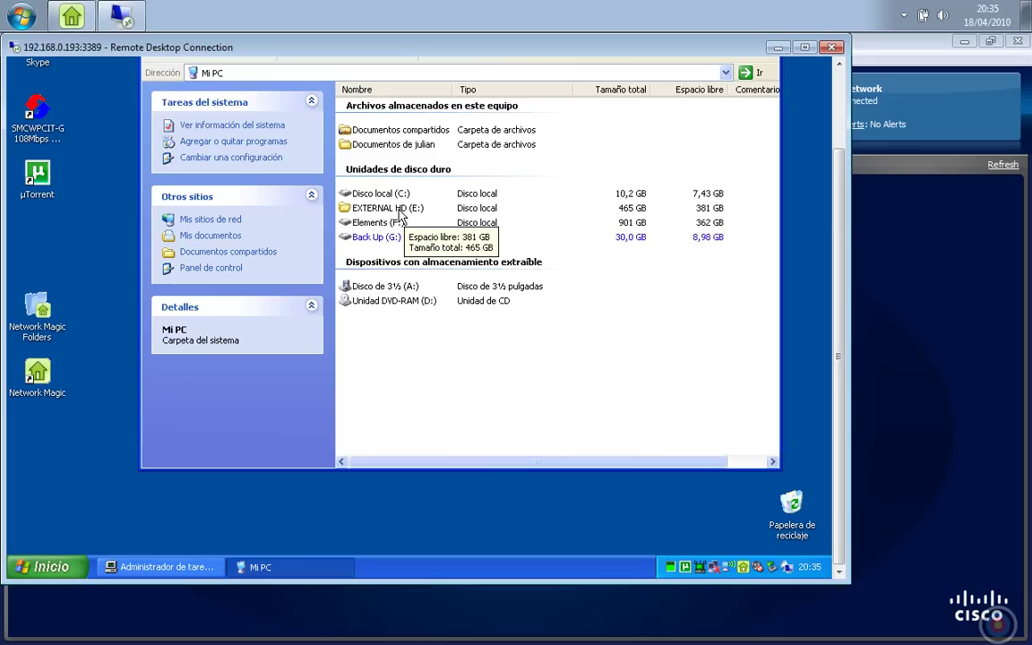
Open the sharing properties of the EXTERNAL HD (E:) drive and accept the risk of sharing a drive root.
{"action": "left_click", "coordinate": [400, 211]}
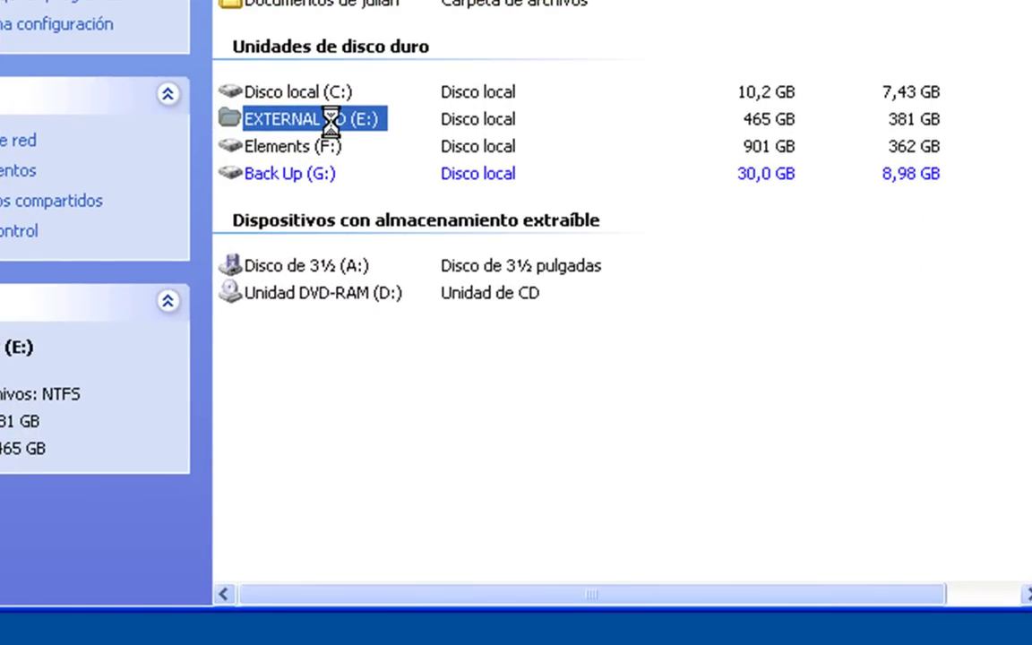
{"action": "right_click", "coordinate": [331, 123]}
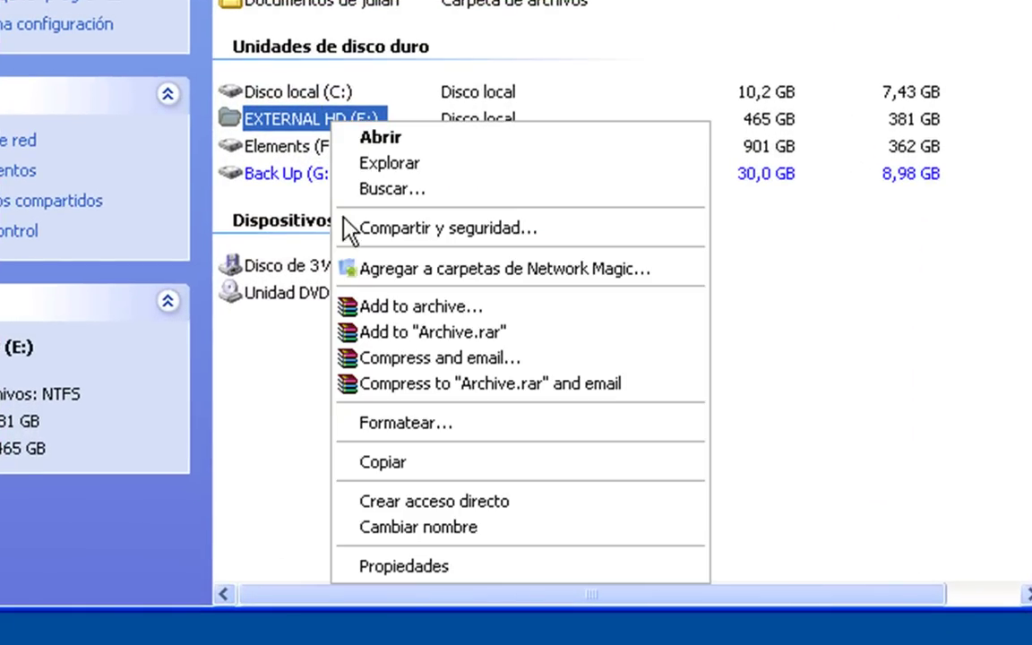
{"action": "left_click", "coordinate": [378, 566]}
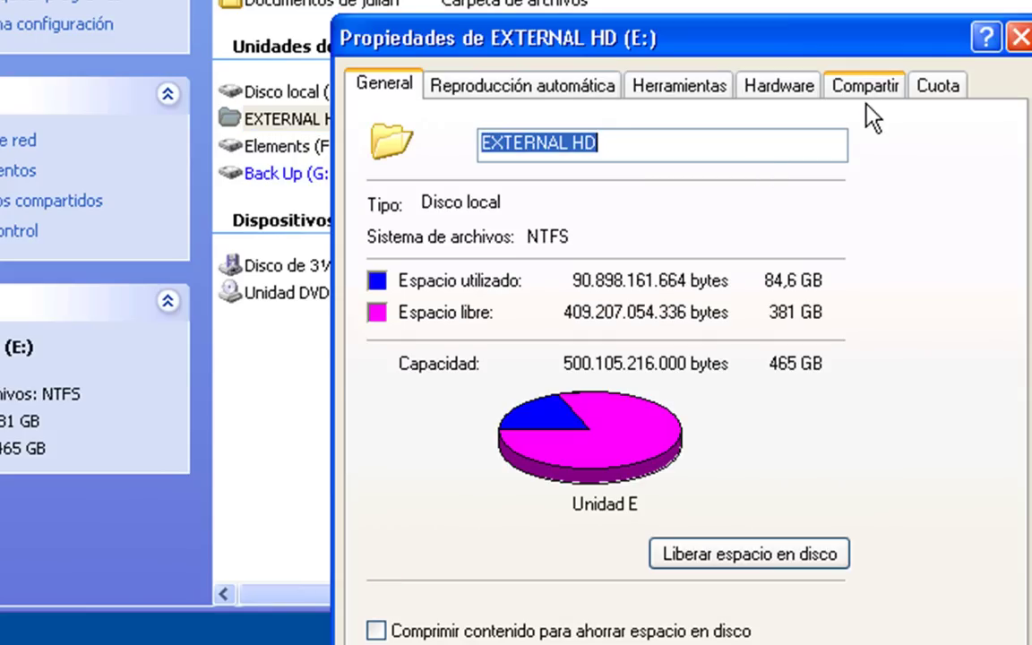
{"action": "left_click_drag", "start_coordinate": [846, 26], "coordinate": [883, 27]}
{"action": "left_click", "coordinate": [896, 55]}
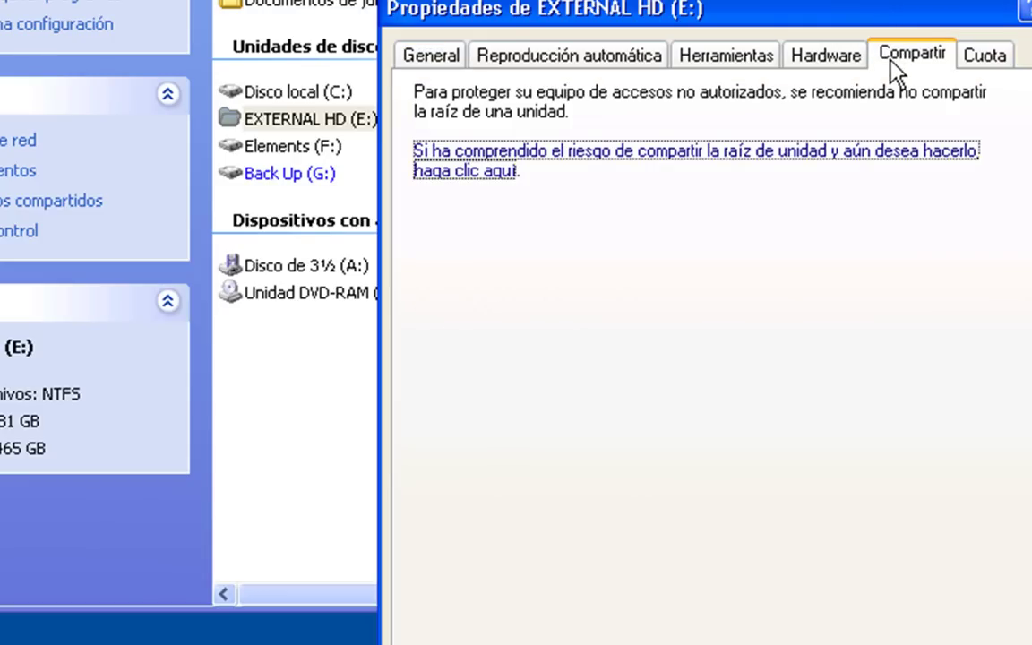
{"action": "left_click", "coordinate": [543, 156]}
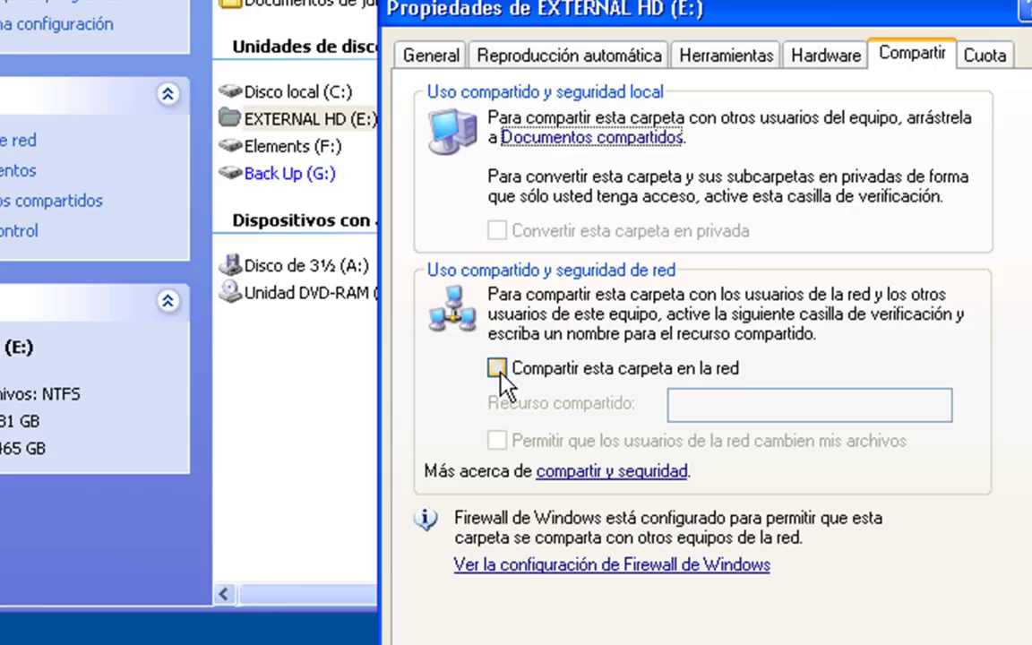
Share EXTERNAL HD (E:) on the network and allow network users to change its files.
{"action": "left_click", "coordinate": [498, 369]}
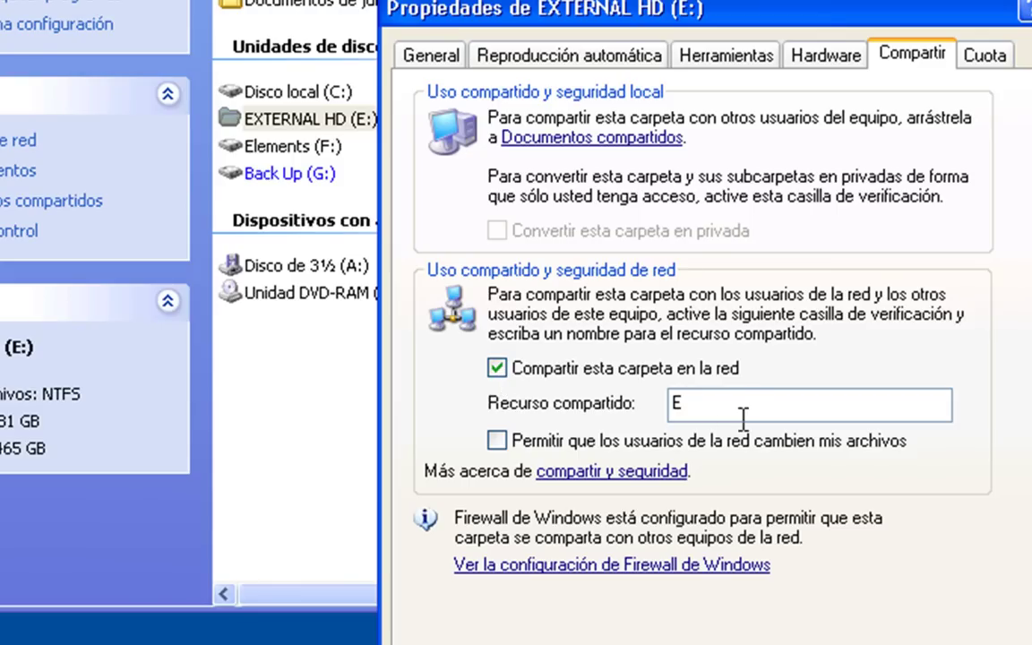
{"action": "left_click_drag", "start_coordinate": [684, 408], "coordinate": [662, 419]}
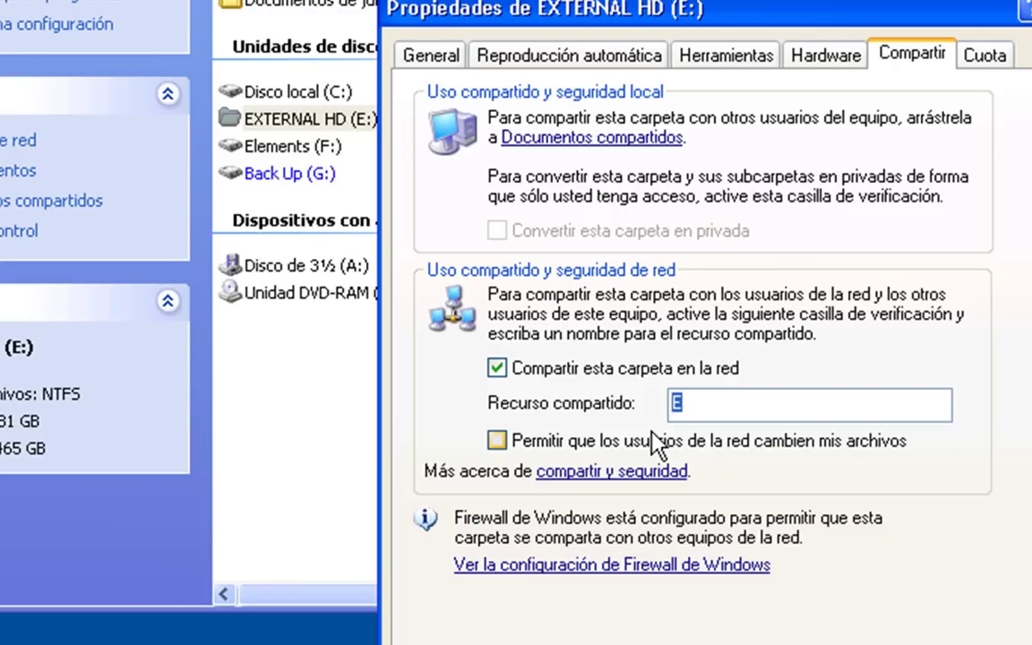
{"action": "left_click", "coordinate": [496, 441]}
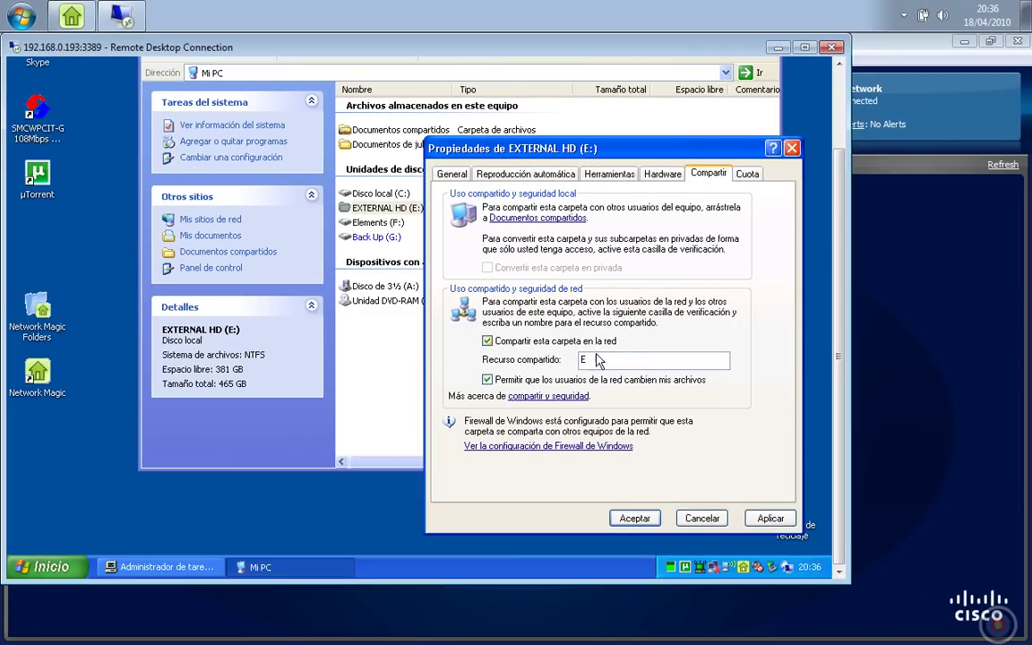
{"action": "double_click", "coordinate": [599, 358]}
{"action": "left_click", "coordinate": [631, 520]}
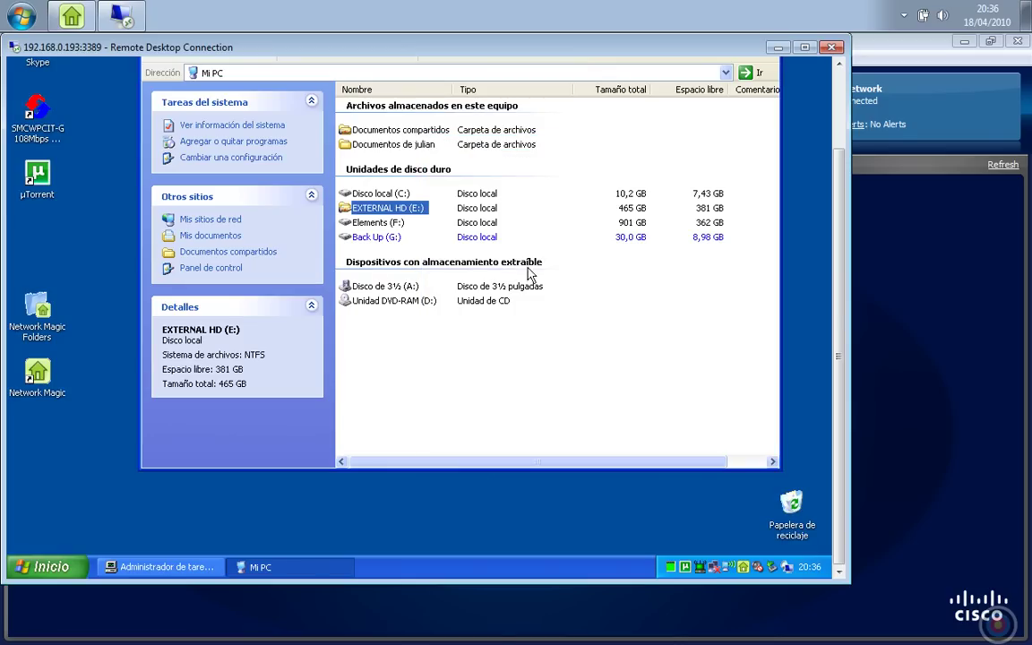
{"action": "left_click", "coordinate": [376, 224]}
{"action": "right_click", "coordinate": [378, 231]}
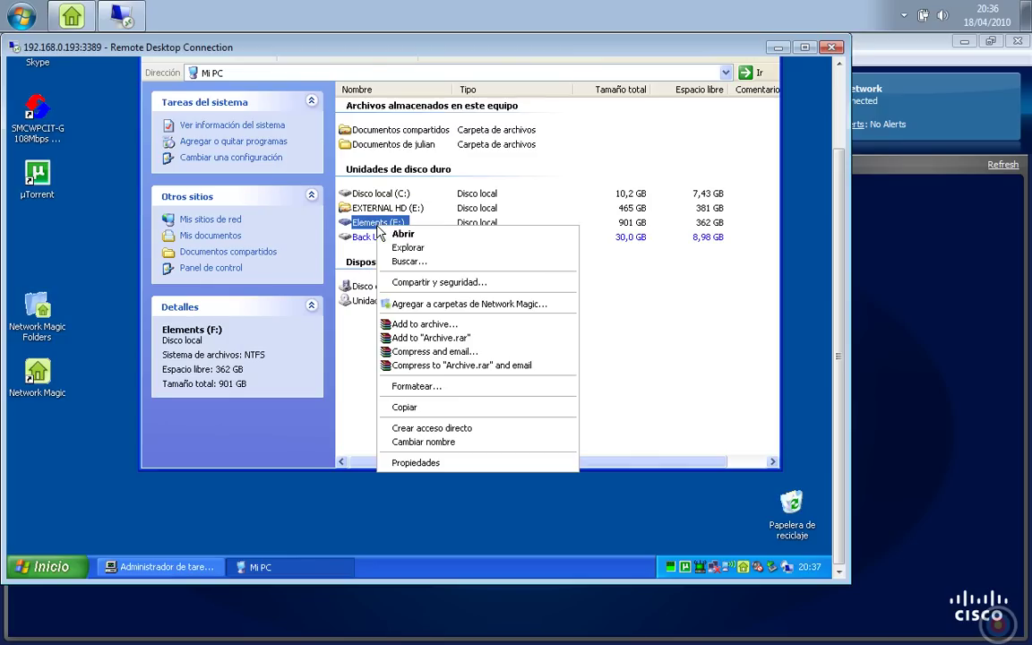
{"action": "left_click", "coordinate": [350, 380]}
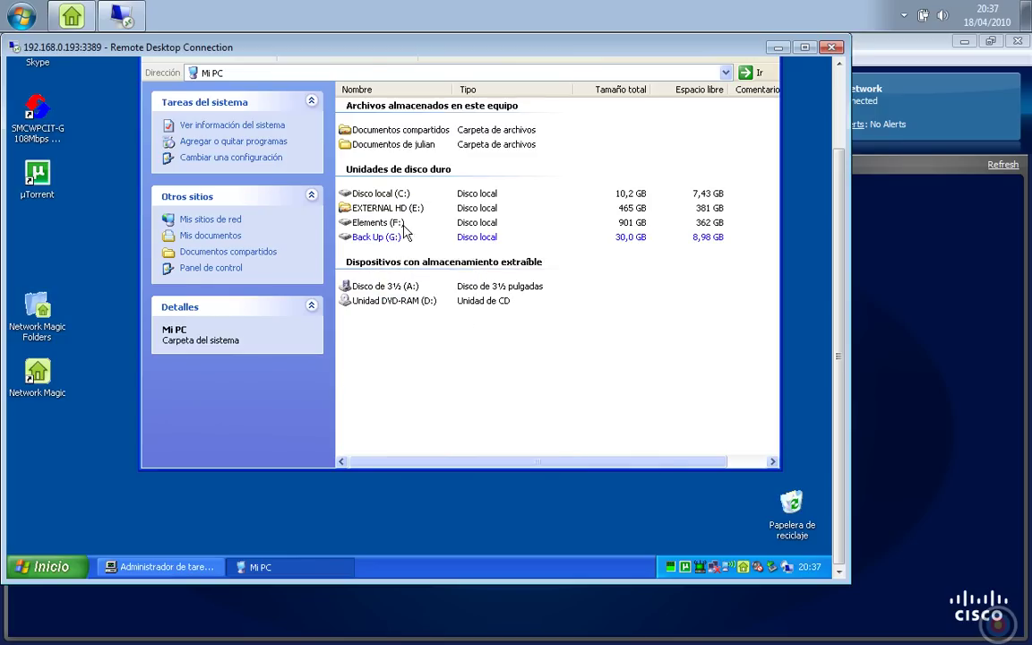
{"action": "left_click_drag", "start_coordinate": [350, 215], "coordinate": [370, 248]}
Open the Back Up (G:) drive and display the folder tree beside its contents.
{"action": "double_click", "coordinate": [370, 237]}
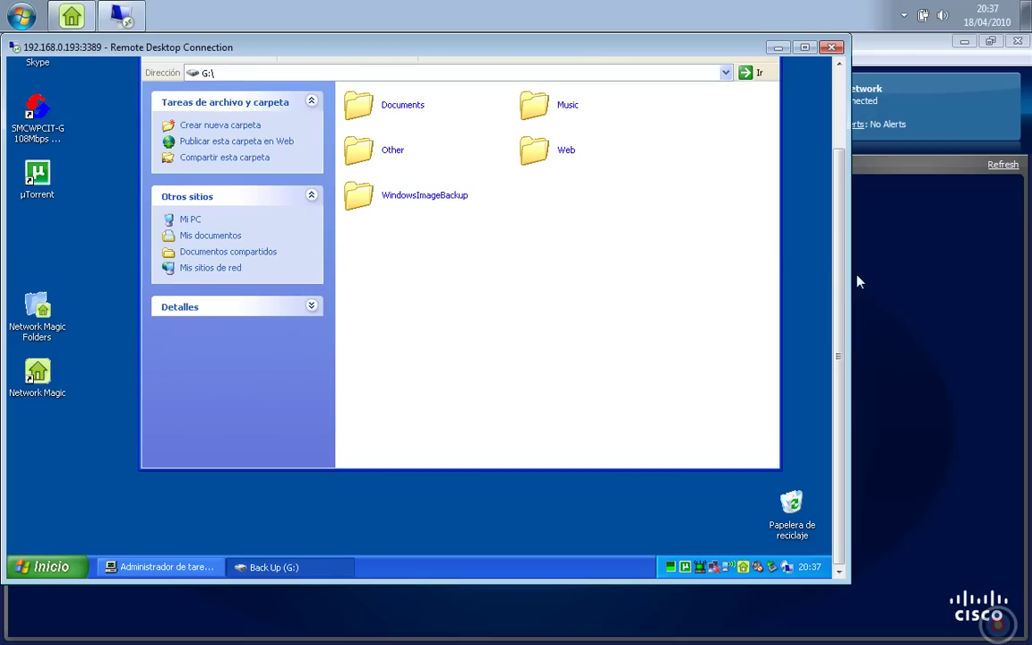
{"action": "left_click_drag", "start_coordinate": [840, 277], "coordinate": [842, 219]}
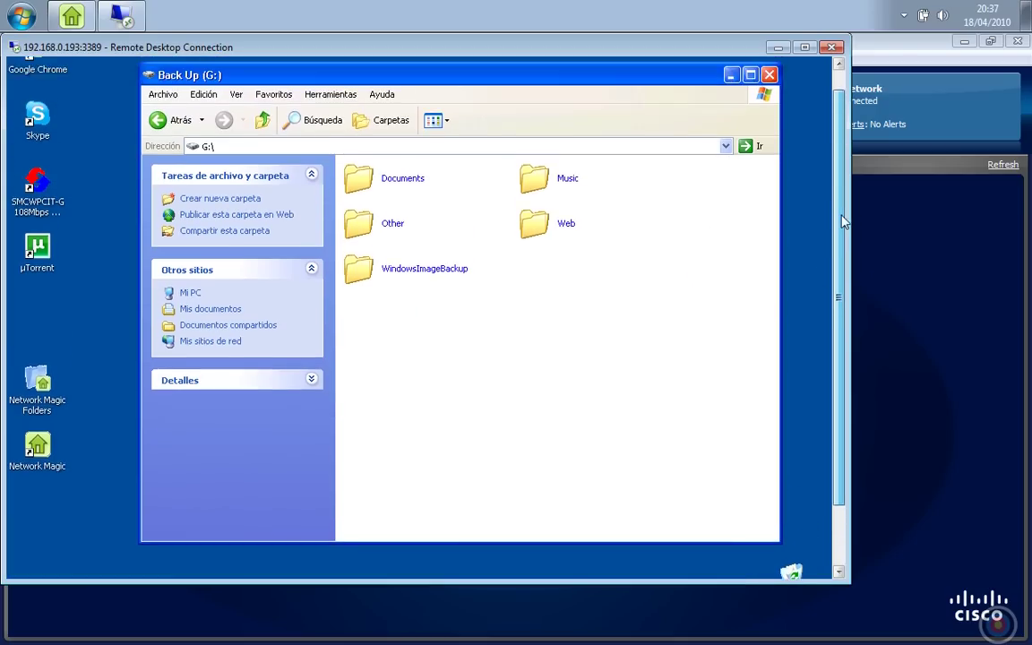
{"action": "left_click", "coordinate": [390, 121]}
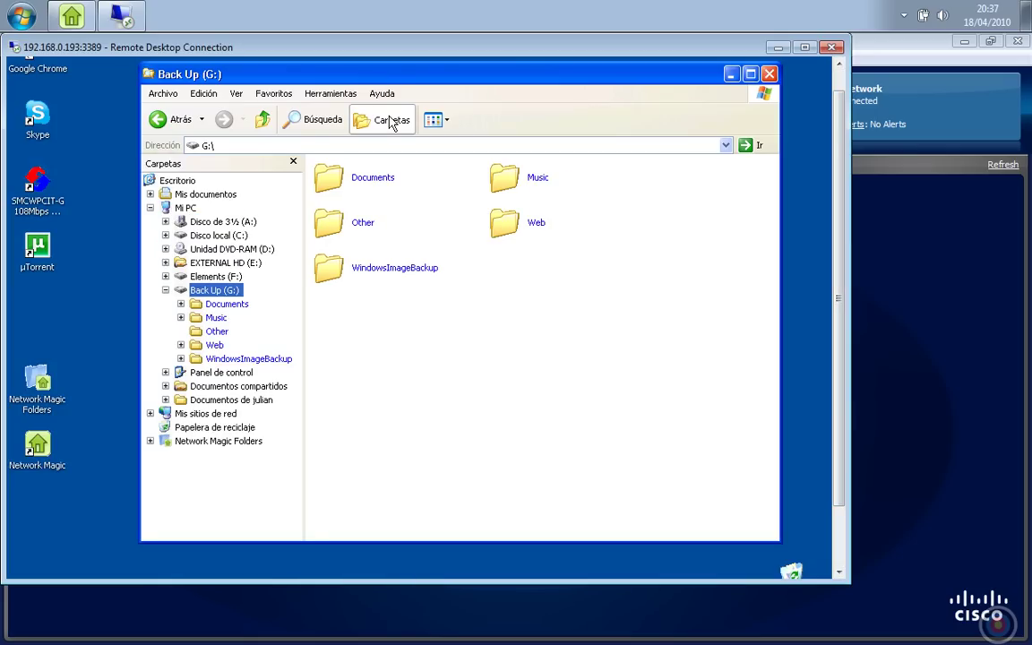
Open the sharing properties of the Back Up (G:) drive and accept the risk of sharing its root.
{"action": "right_click", "coordinate": [218, 293]}
{"action": "left_click", "coordinate": [254, 535]}
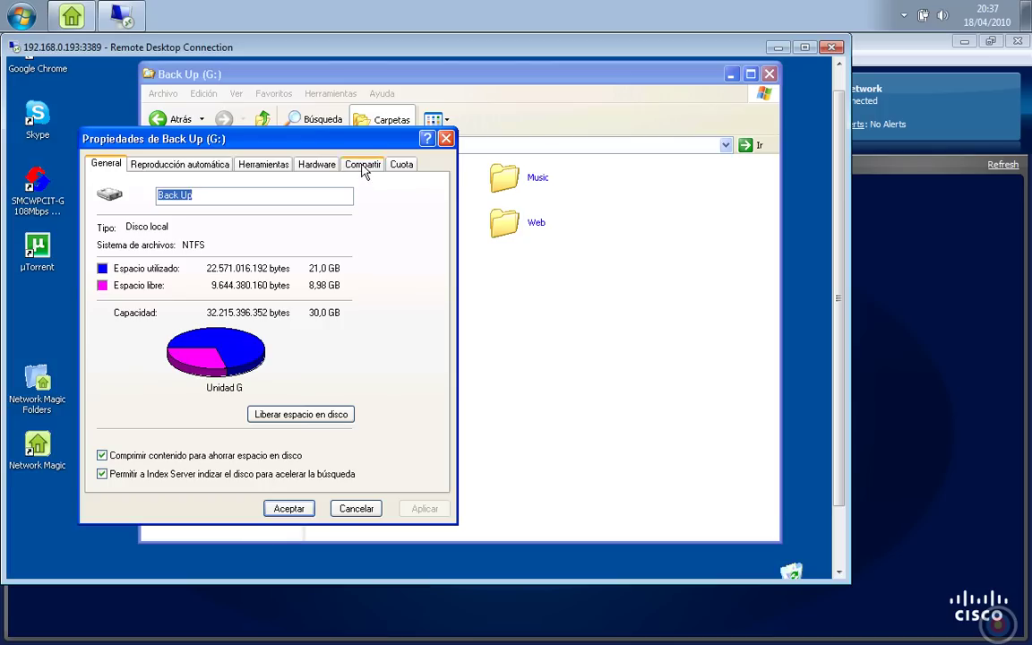
{"action": "left_click", "coordinate": [362, 165]}
{"action": "left_click", "coordinate": [324, 217]}
Share Back Up (G:) on the network as "Back Up (G)" and allow network users to change its files.
{"action": "left_click", "coordinate": [142, 332]}
{"action": "left_click", "coordinate": [142, 332]}
{"action": "left_click", "coordinate": [142, 331]}
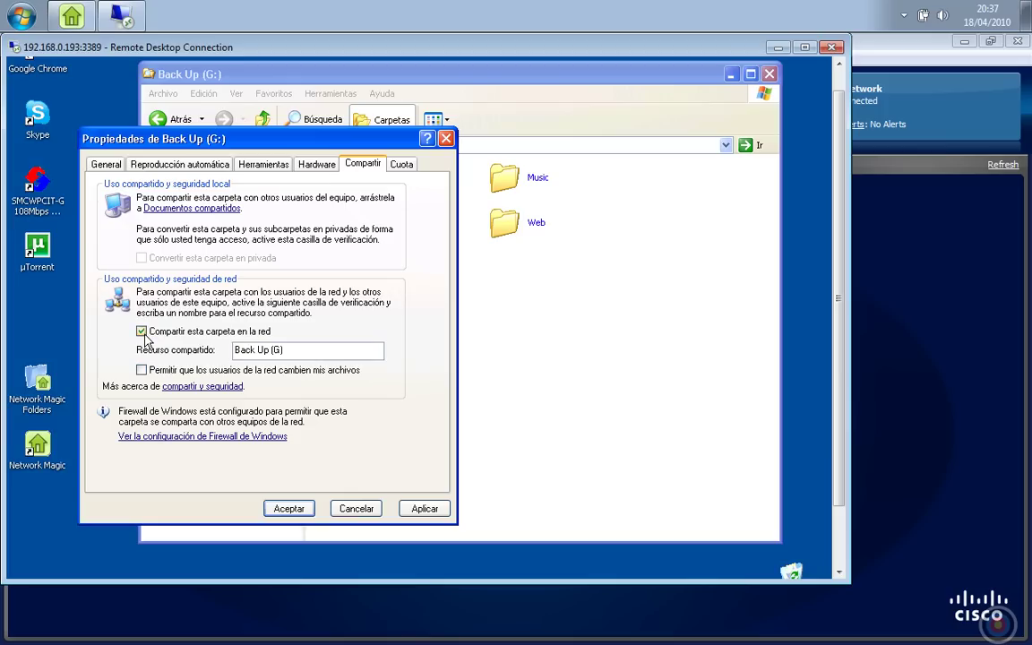
{"action": "left_click", "coordinate": [140, 370]}
{"action": "left_click", "coordinate": [290, 508]}
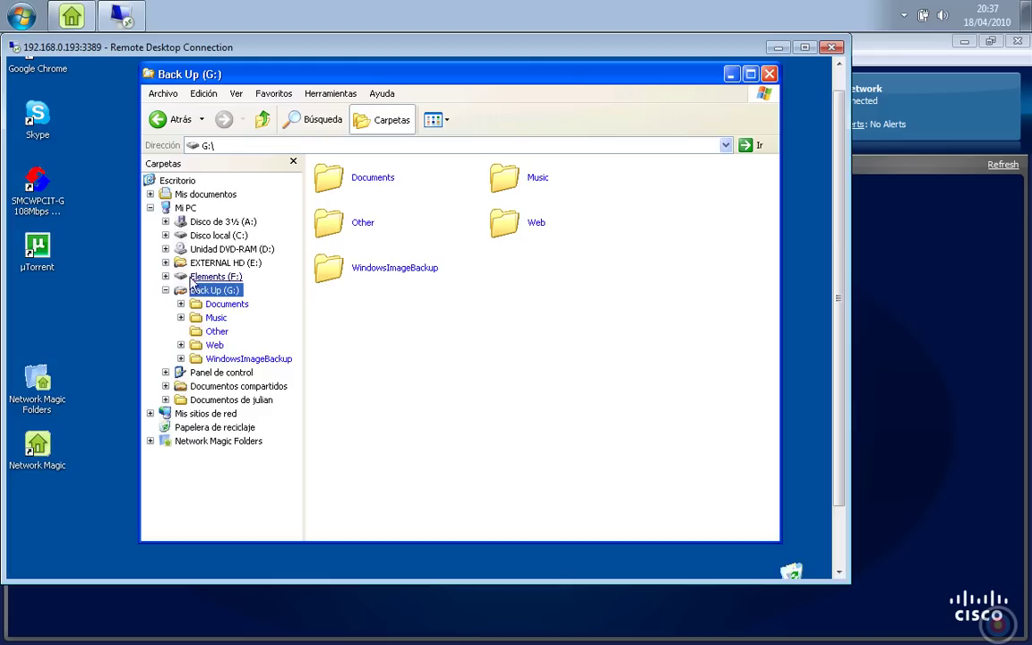
Collapse the Back Up (G:) branch in the folder tree and open the Elements (F:) drive.
{"action": "left_click", "coordinate": [166, 290]}
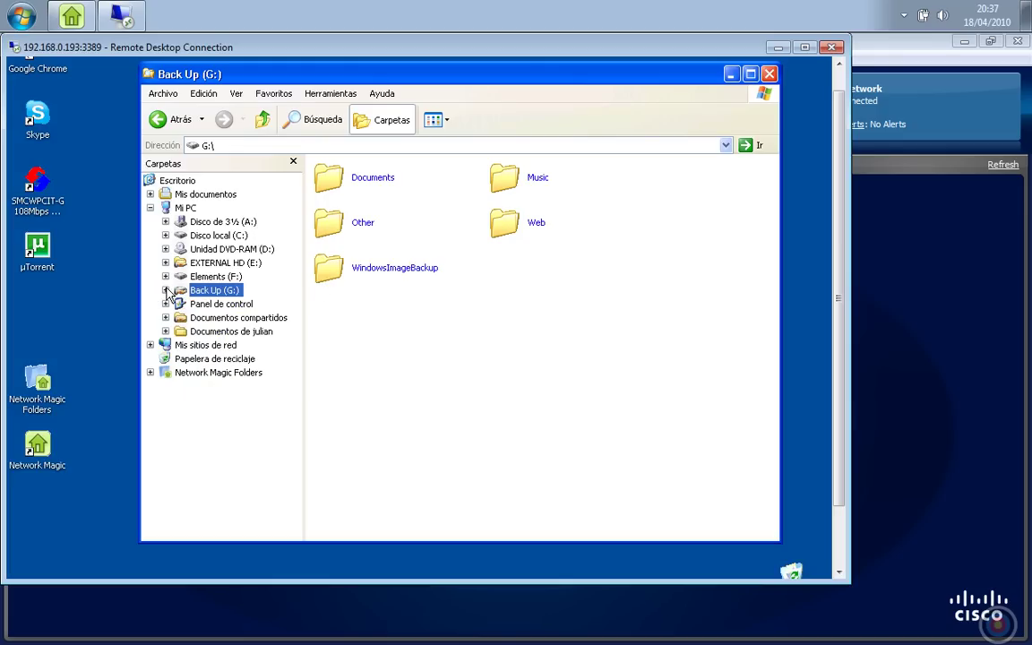
{"action": "left_click", "coordinate": [214, 277]}
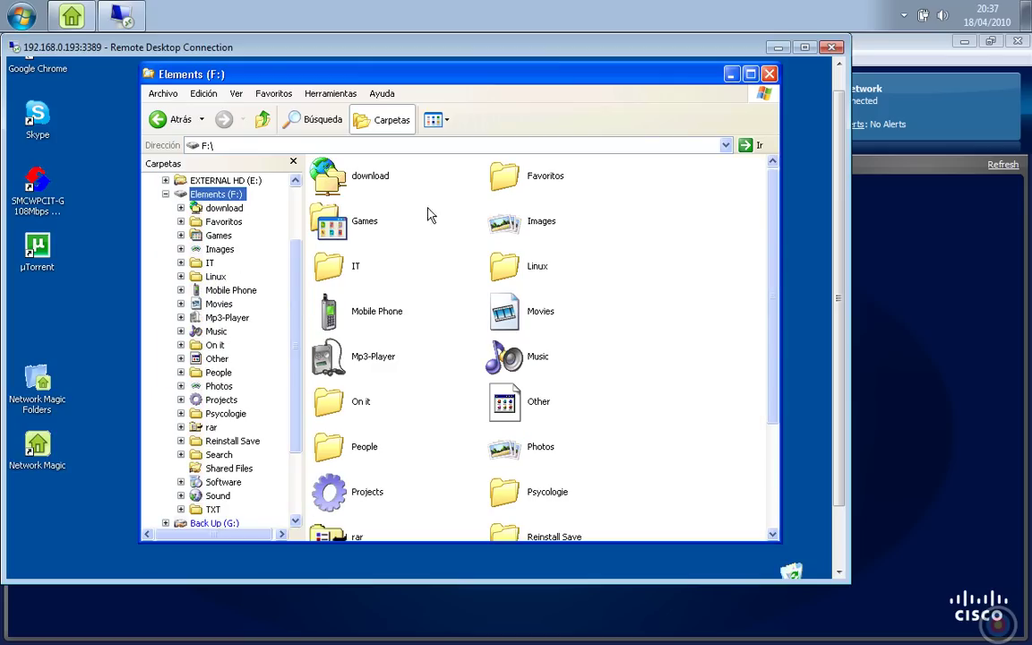
Look over the folders on Elements (F:), collapse its branch in the folder tree and select the drive.
{"action": "left_click_drag", "start_coordinate": [769, 199], "coordinate": [767, 327]}
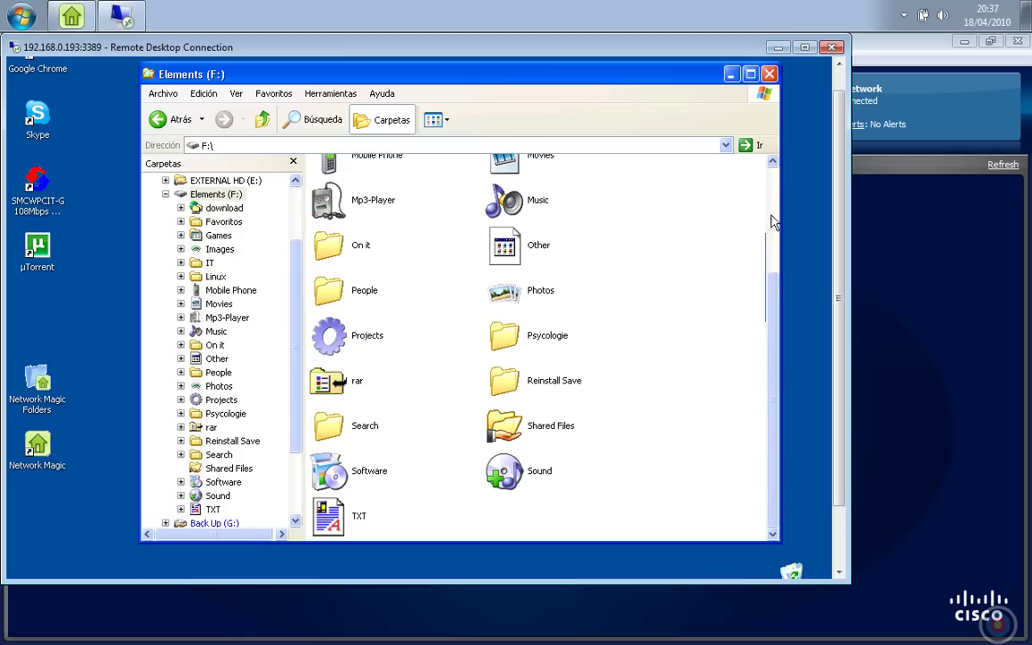
{"action": "left_click_drag", "start_coordinate": [778, 283], "coordinate": [774, 154]}
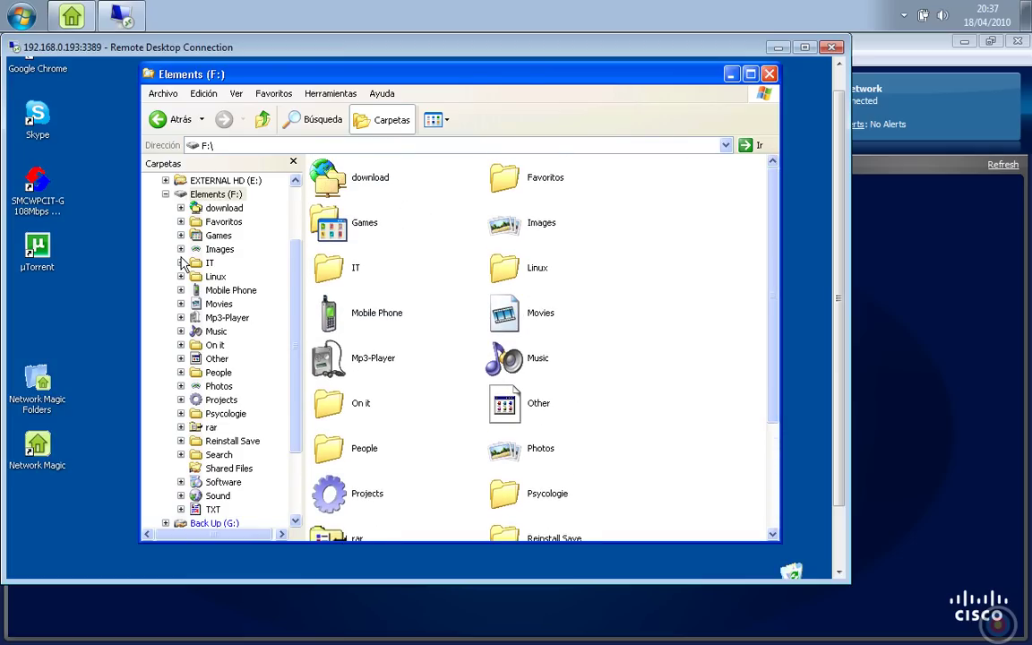
{"action": "left_click", "coordinate": [165, 193]}
{"action": "left_click", "coordinate": [213, 278]}
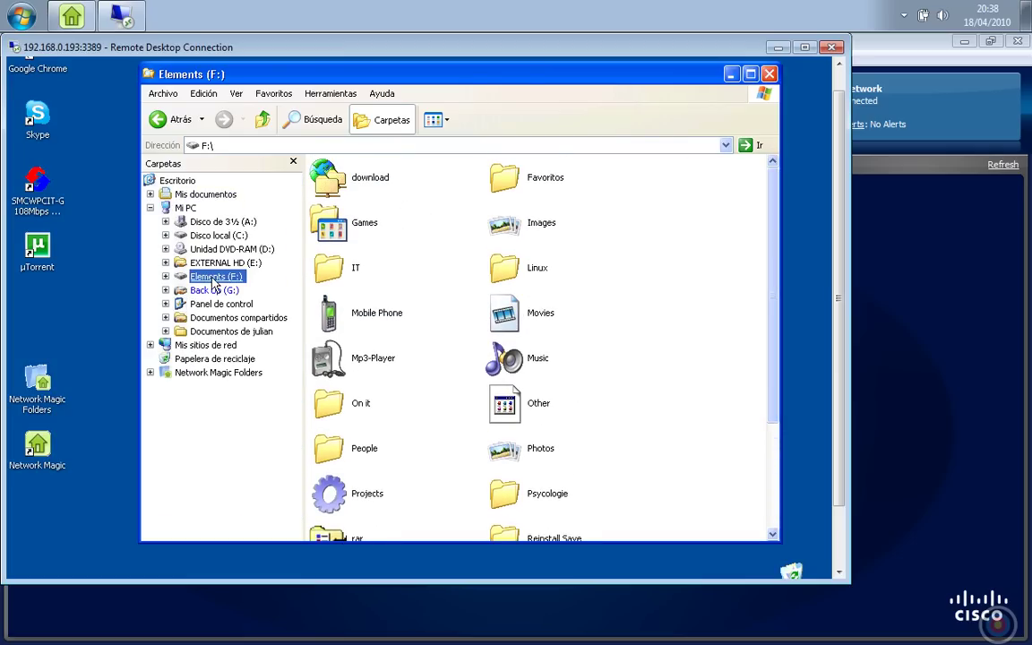
Accept the risk of sharing the root of Elements (F:) and share the drive on the network as "Elements (F)".
{"action": "right_click", "coordinate": [213, 279]}
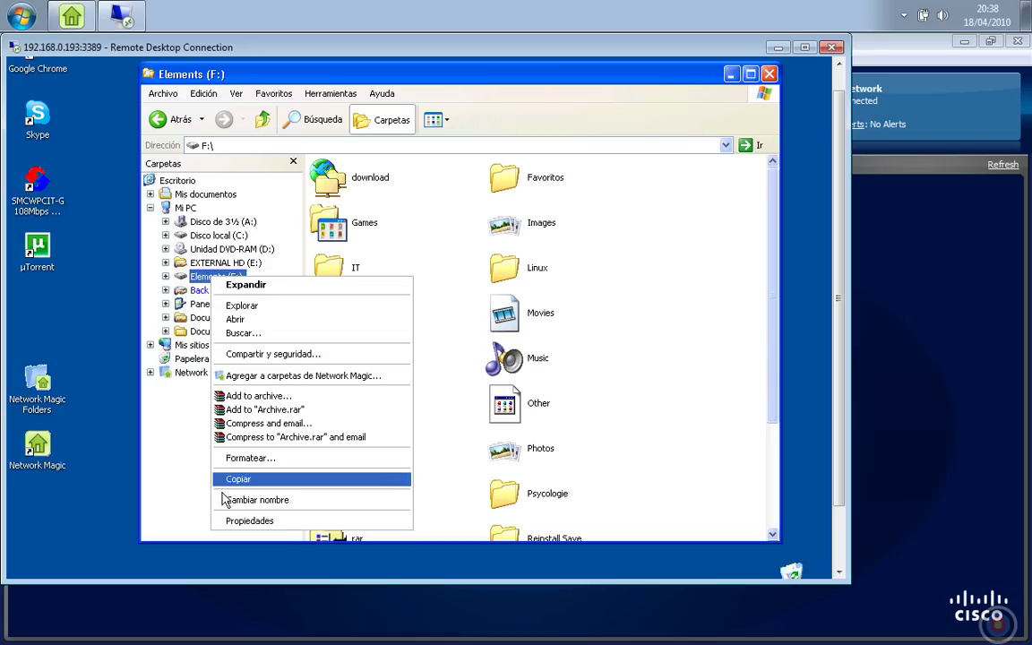
{"action": "left_click", "coordinate": [233, 522]}
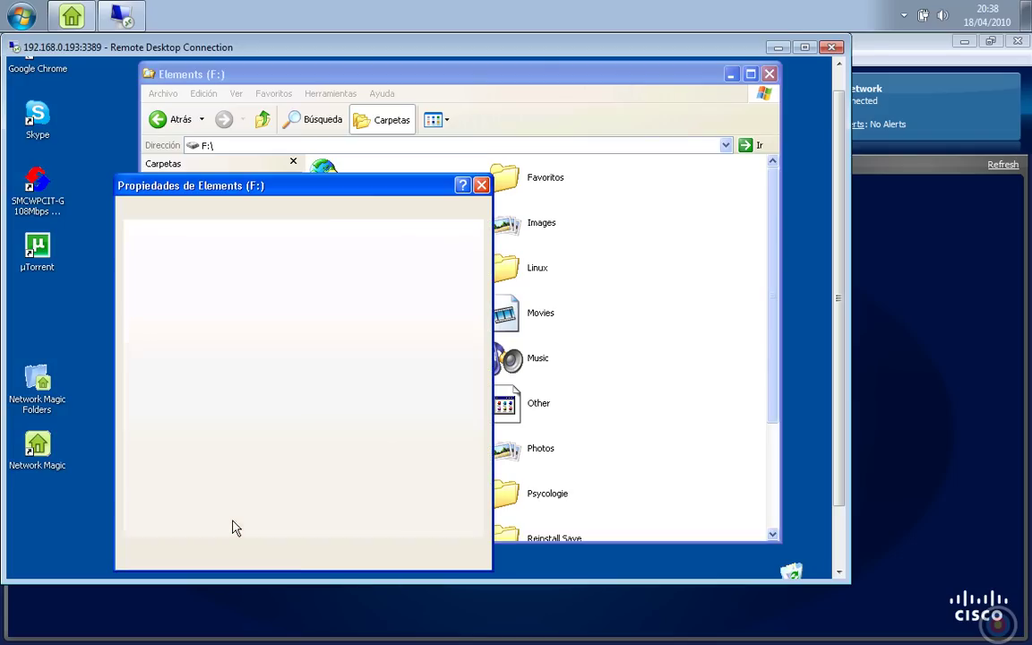
{"action": "left_click", "coordinate": [395, 210]}
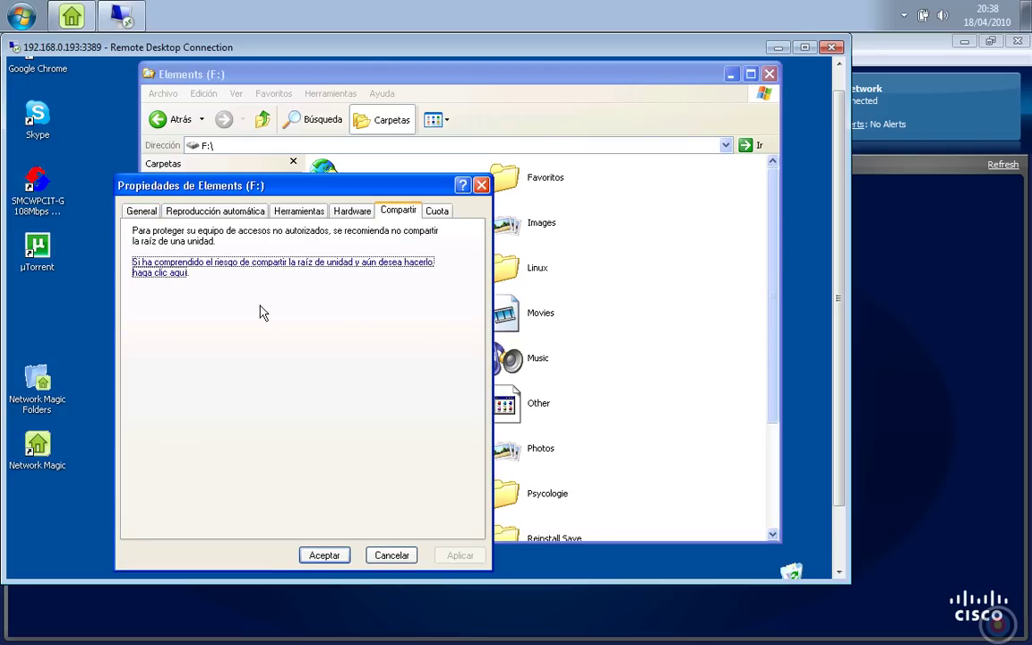
{"action": "left_click", "coordinate": [219, 263]}
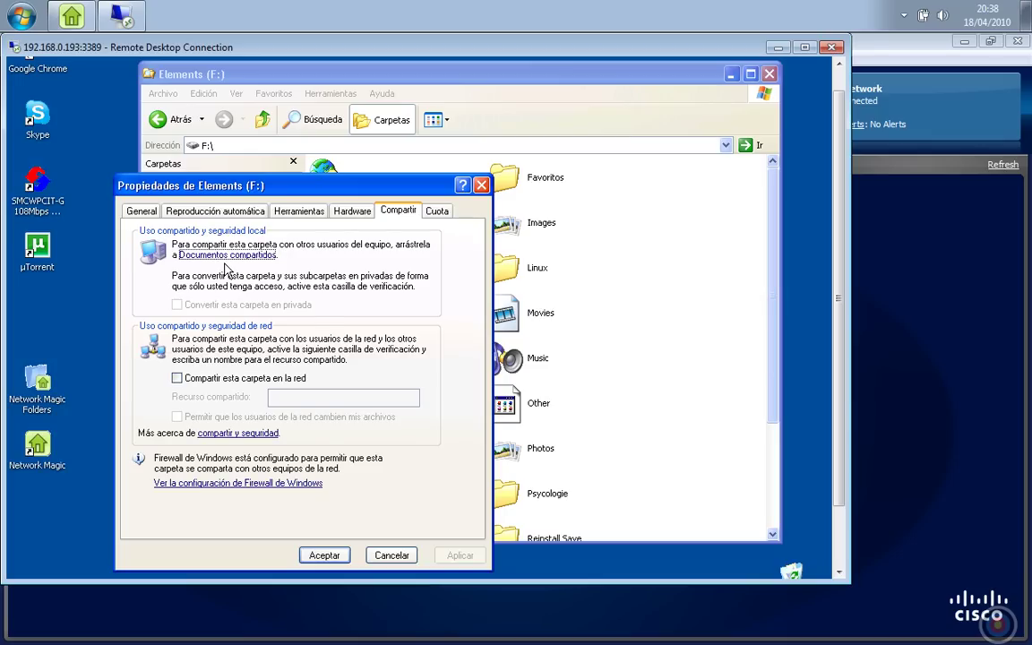
{"action": "left_click", "coordinate": [179, 377]}
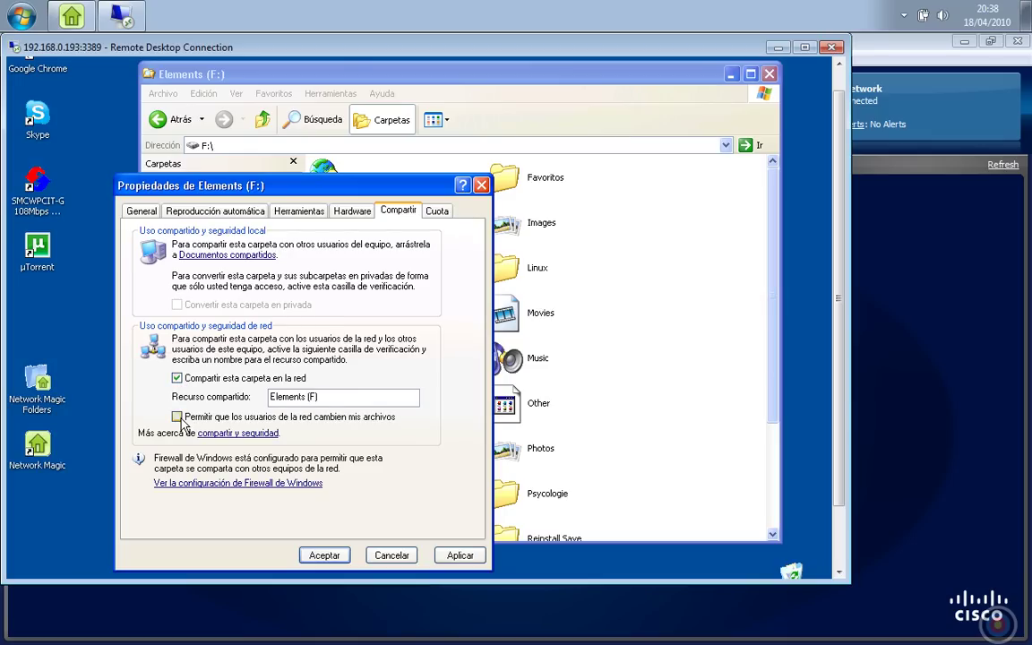
{"action": "left_click", "coordinate": [337, 555]}
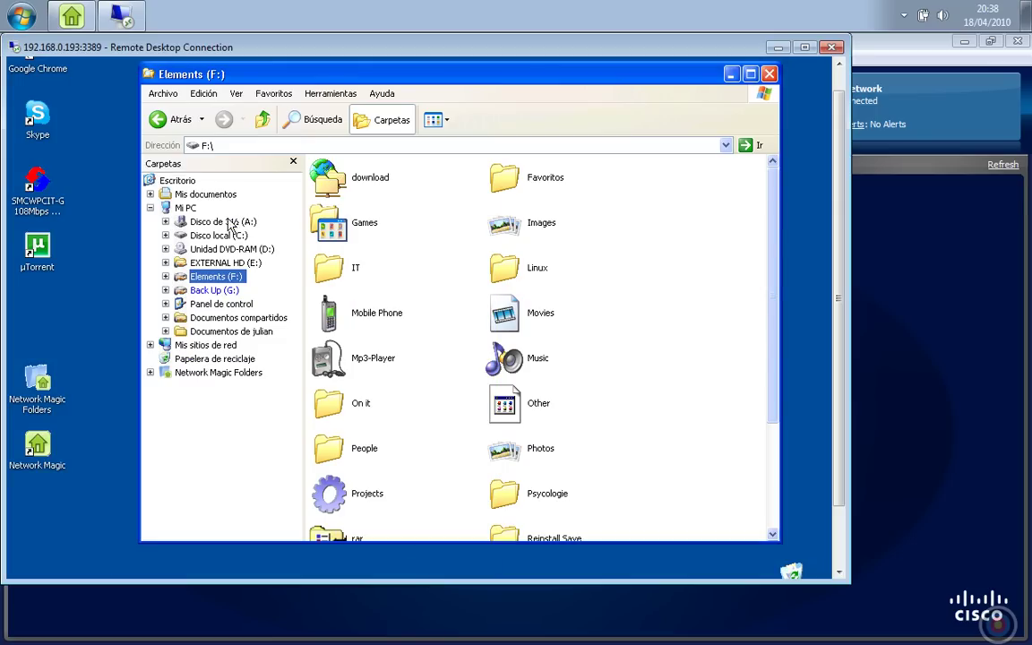
Review the list of drives in Mi PC on the remote computer and close the window.
{"action": "left_click", "coordinate": [185, 209]}
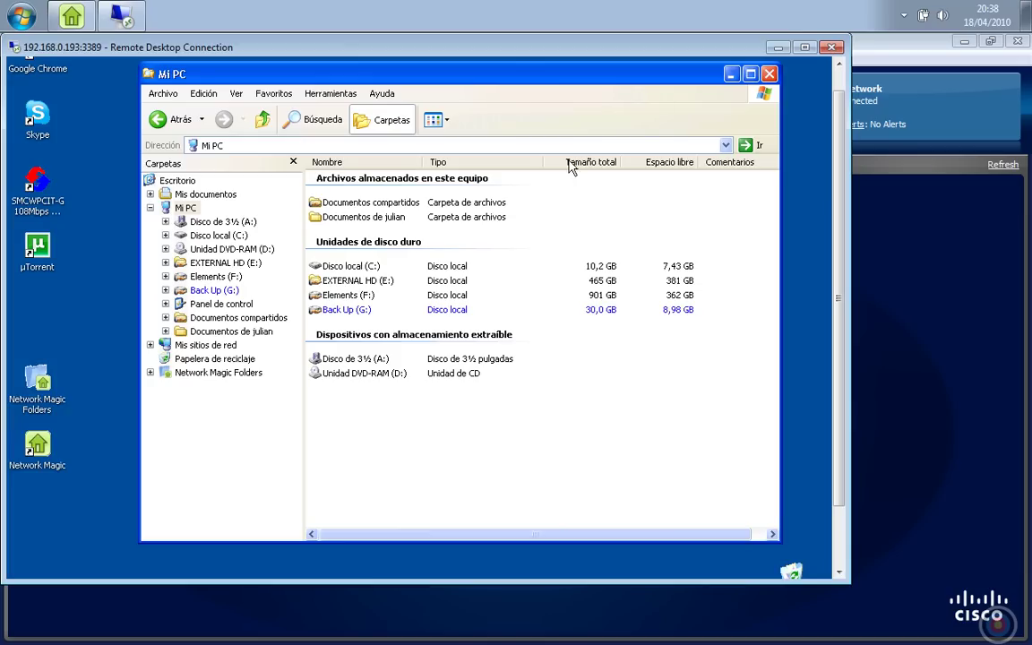
{"action": "left_click", "coordinate": [770, 75]}
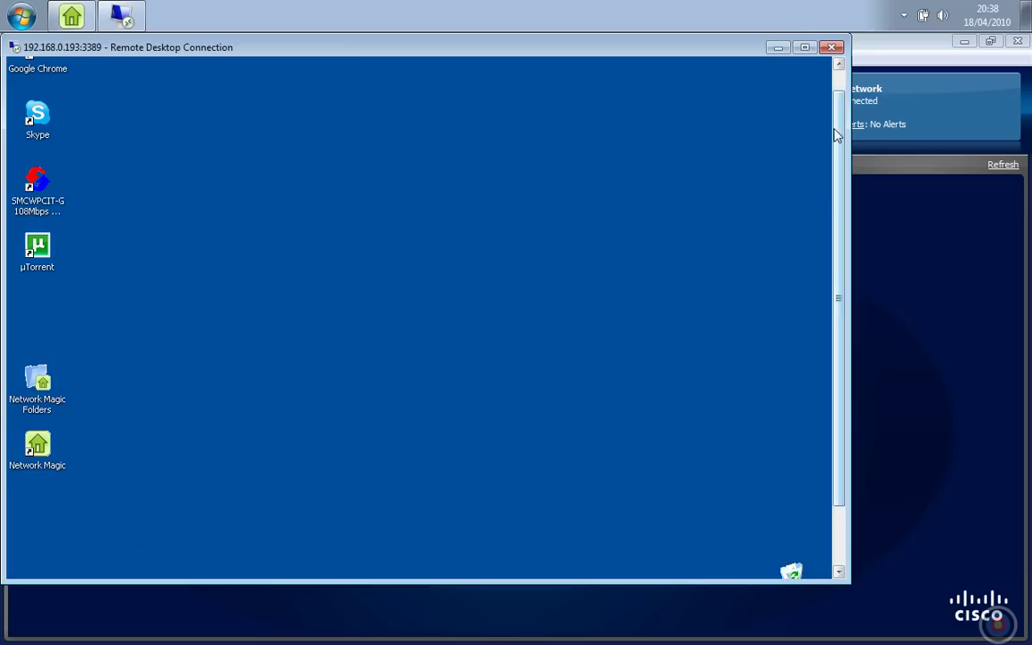
Open the running µTorrent window on the remote computer, examine the downloads and speed graph, and close the window.
{"action": "left_click_drag", "start_coordinate": [839, 215], "coordinate": [838, 288]}
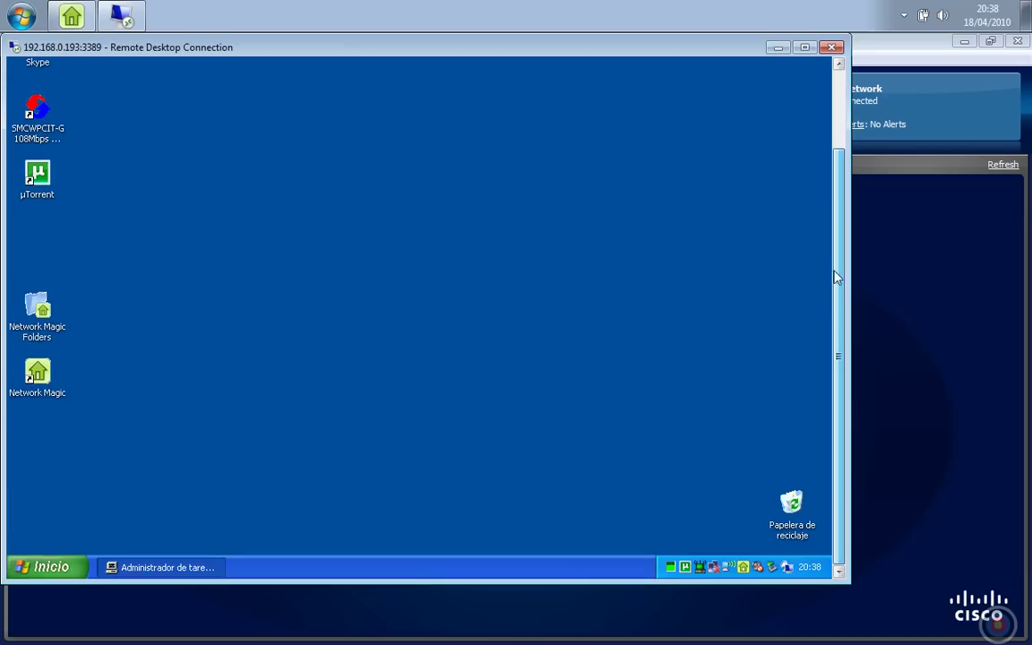
{"action": "mouse_move", "coordinate": [687, 573]}
{"action": "double_click", "coordinate": [687, 568]}
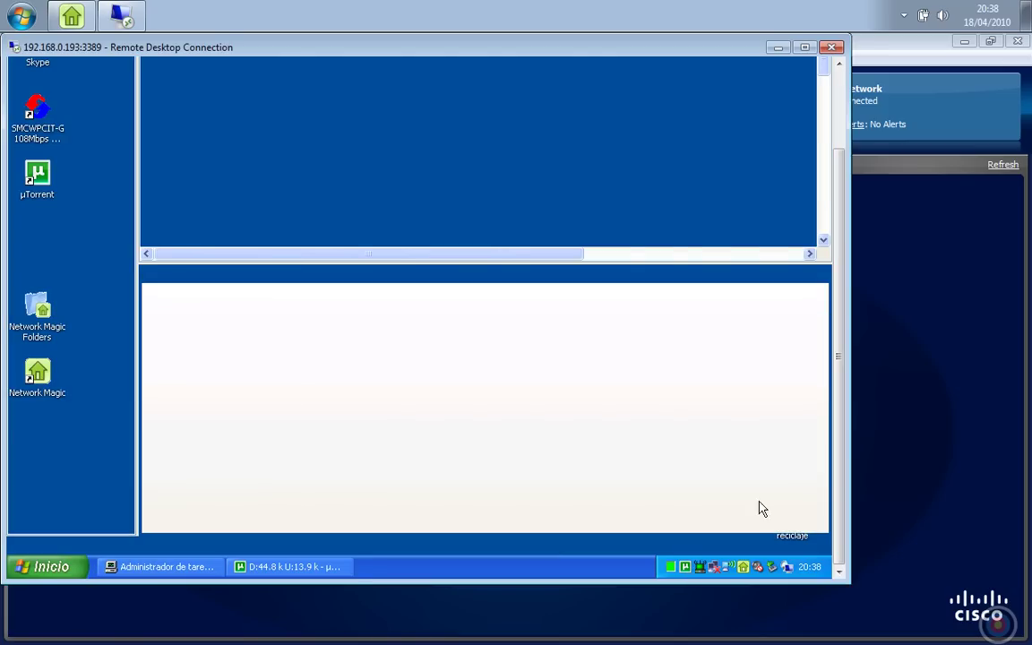
{"action": "left_click_drag", "start_coordinate": [841, 472], "coordinate": [842, 355]}
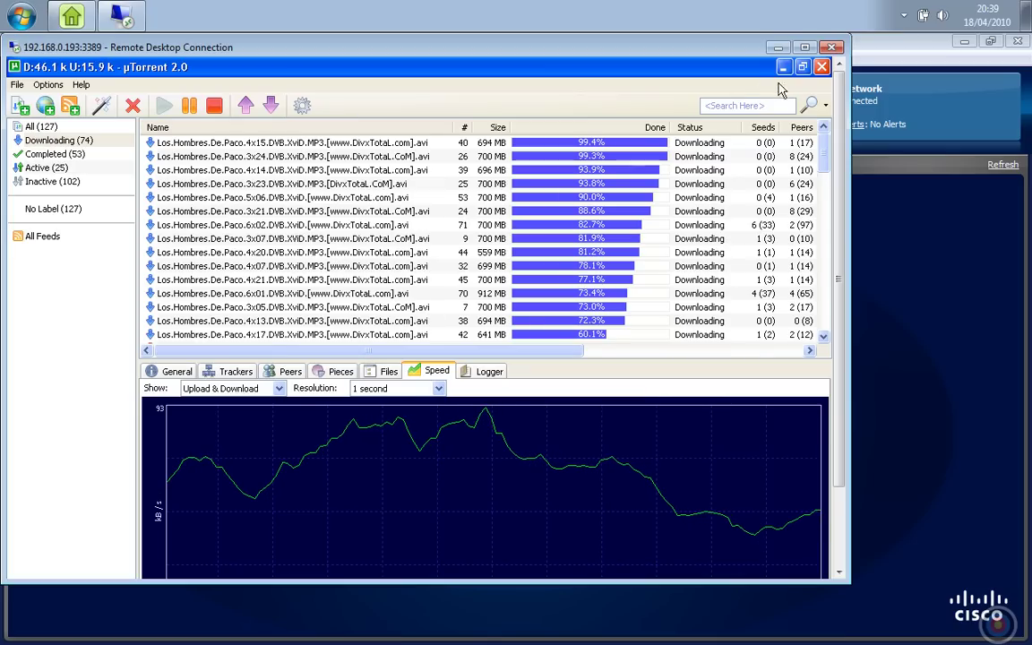
{"action": "left_click", "coordinate": [821, 67]}
Close the Remote Desktop connection and confirm disconnecting the session.
{"action": "left_click_drag", "start_coordinate": [841, 101], "coordinate": [833, 134]}
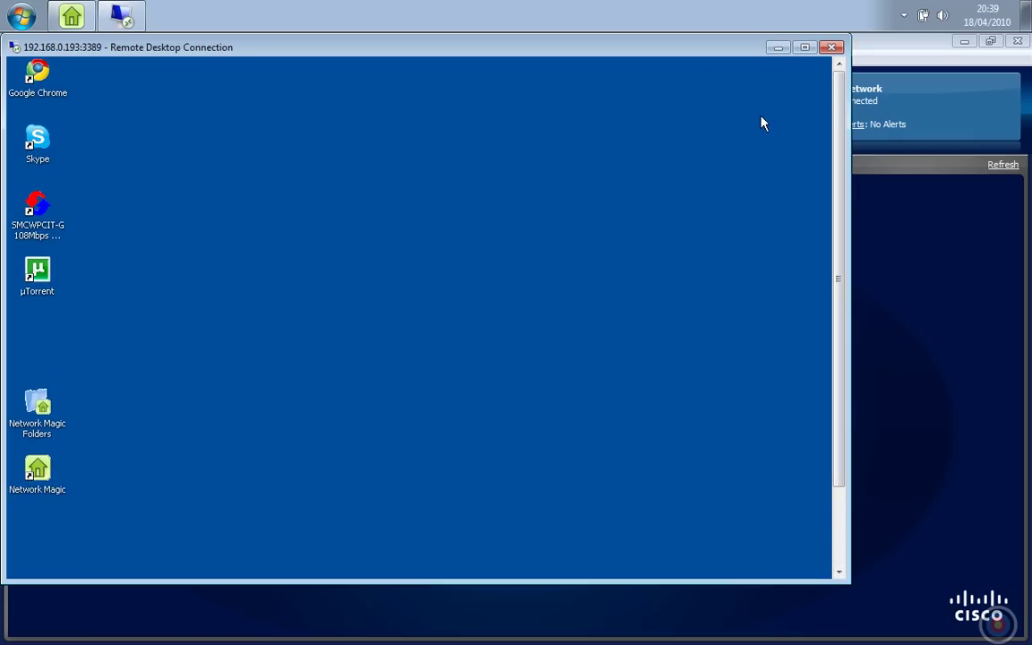
{"action": "left_click", "coordinate": [831, 47]}
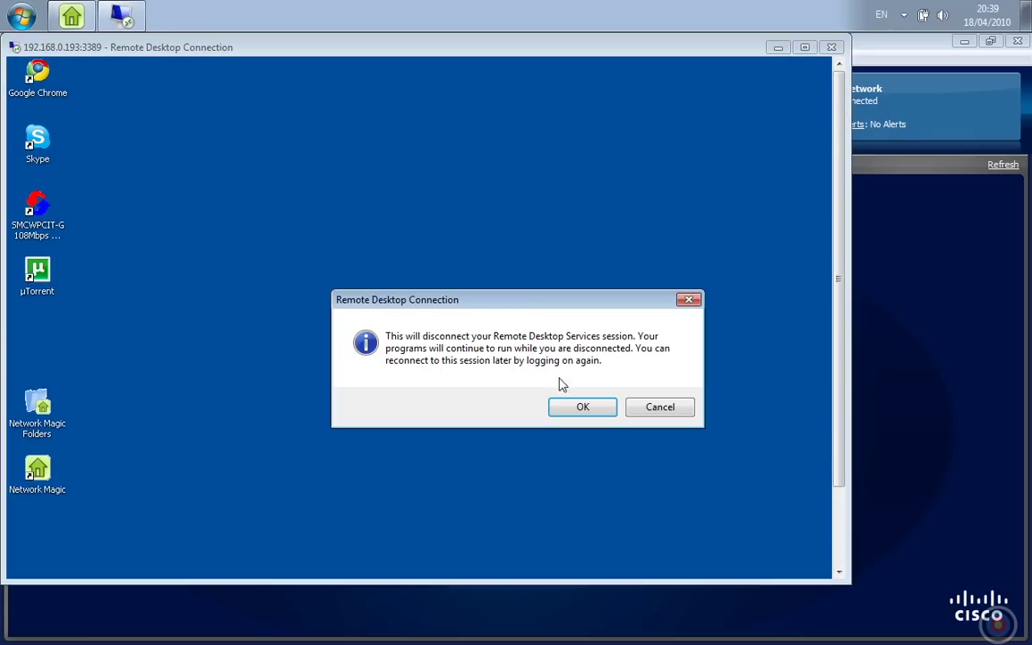
{"action": "left_click", "coordinate": [578, 408]}
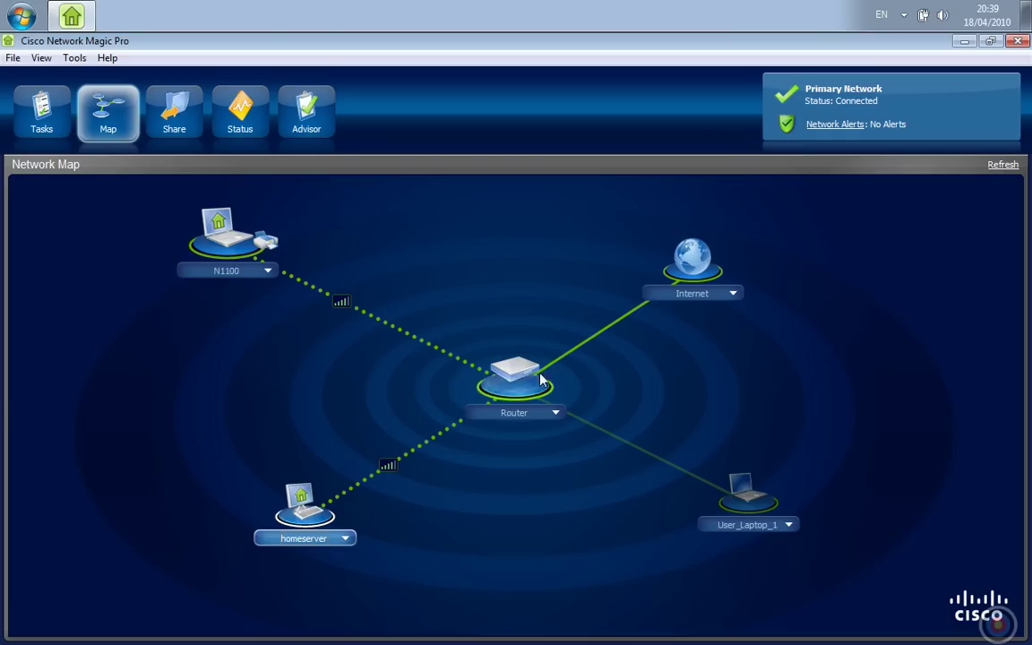
Open Computer in Windows Explorer, go to Network and open HOMESERVER to view its shared folders.
{"action": "left_click", "coordinate": [22, 16]}
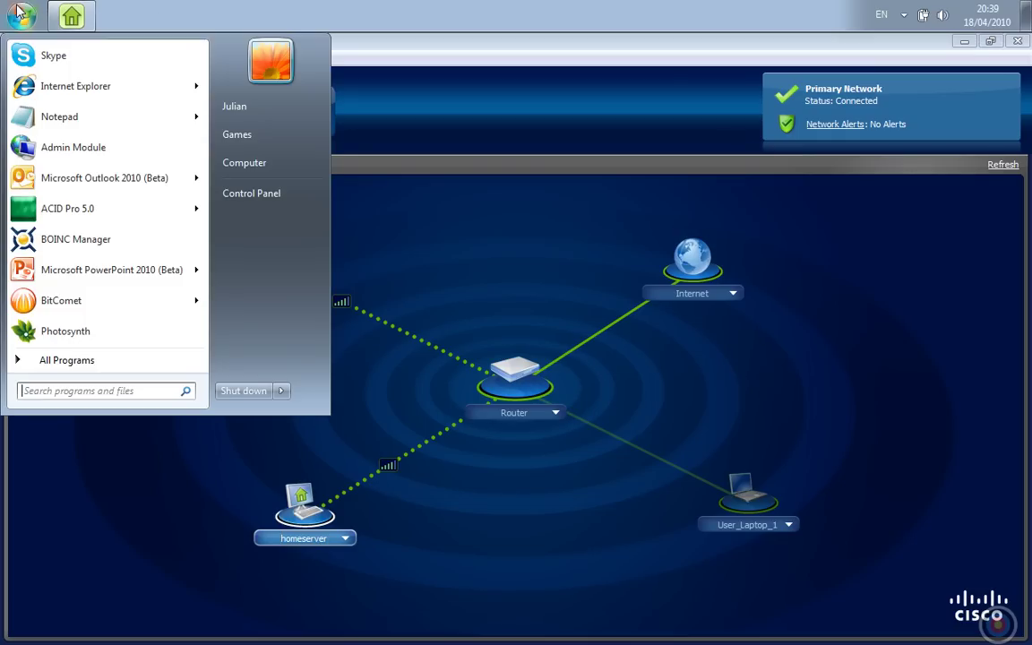
{"action": "left_click", "coordinate": [267, 170]}
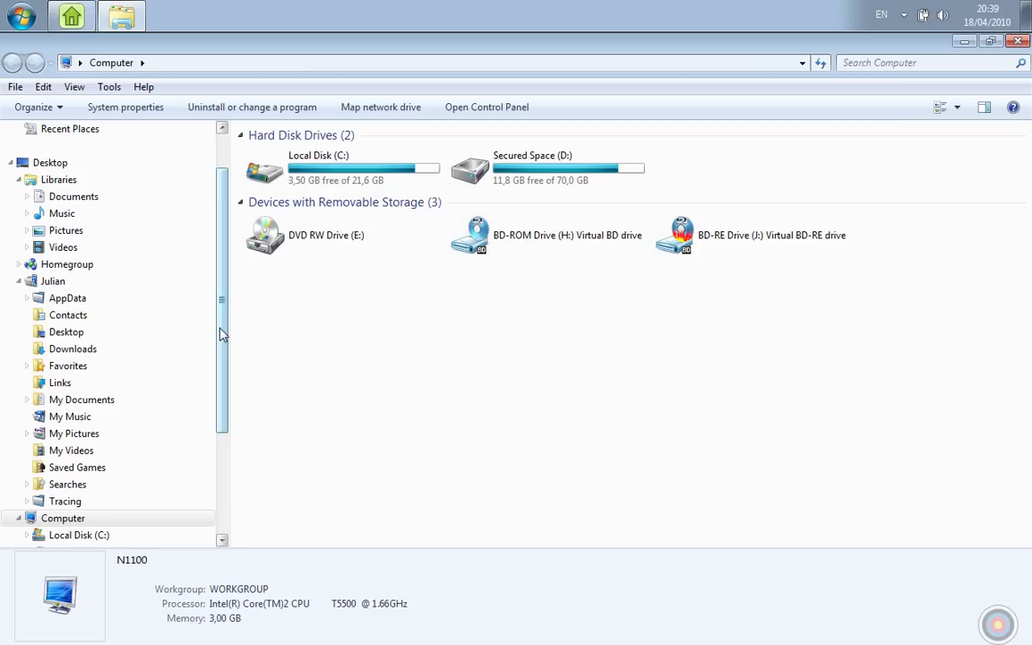
{"action": "left_click_drag", "start_coordinate": [222, 333], "coordinate": [222, 449]}
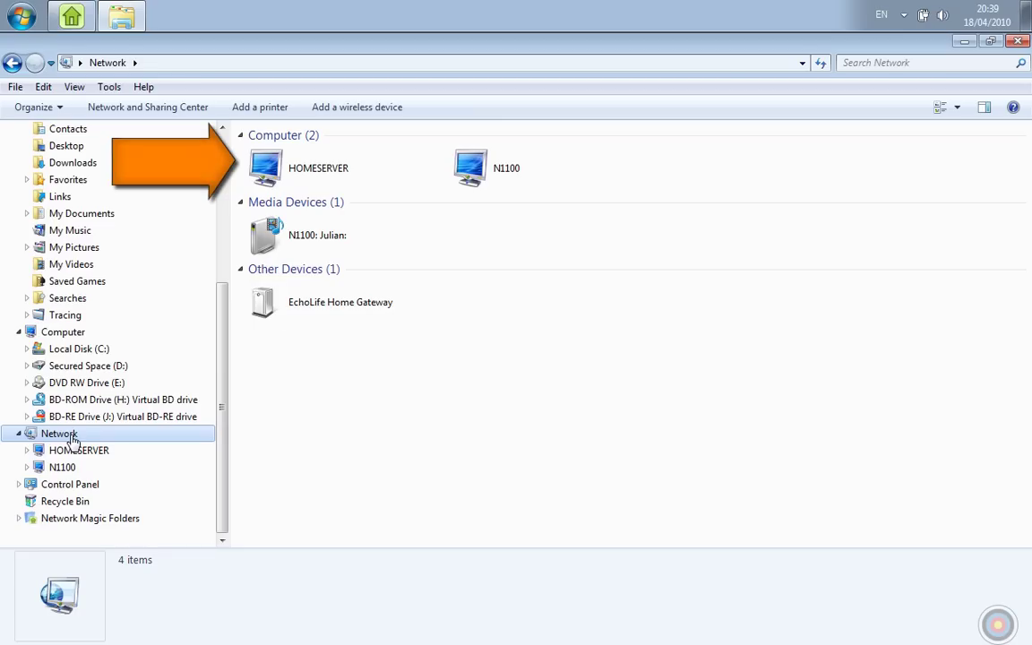
{"action": "left_click", "coordinate": [349, 184]}
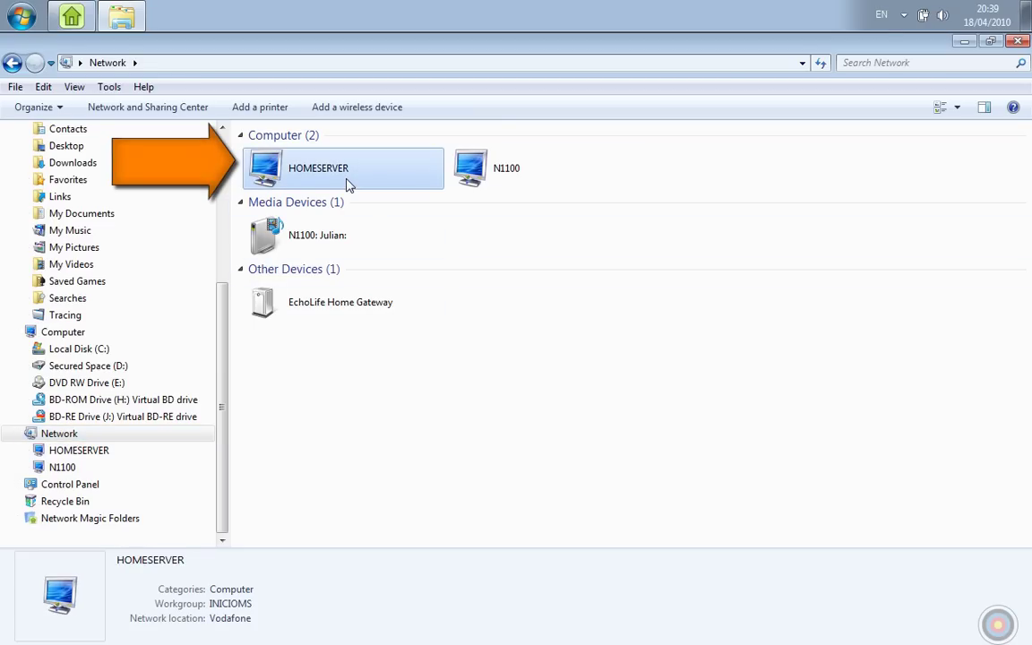
{"action": "double_click", "coordinate": [349, 185]}
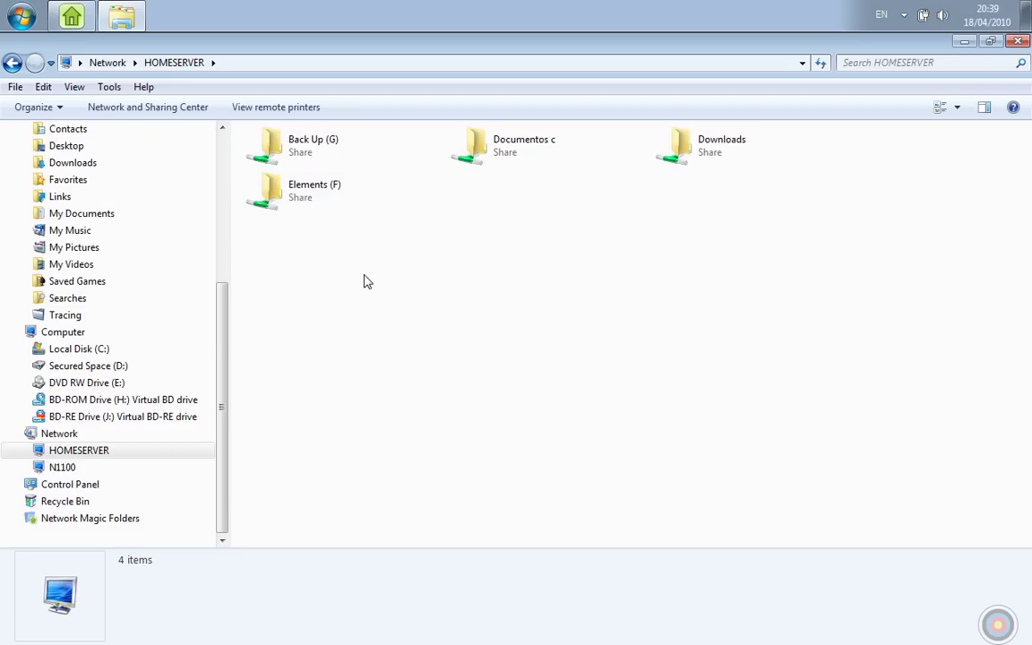
Browse the HOMESERVER Downloads share through HomeserverDownloads to the Downloaded folder, and return to the Downloads level.
{"action": "left_click", "coordinate": [296, 149]}
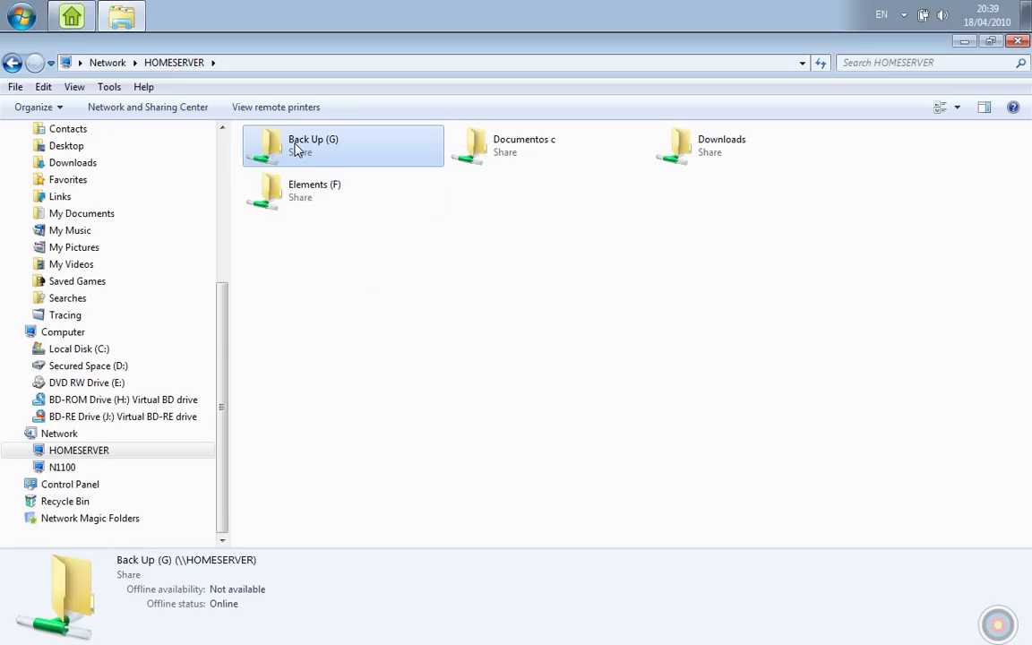
{"action": "double_click", "coordinate": [701, 159]}
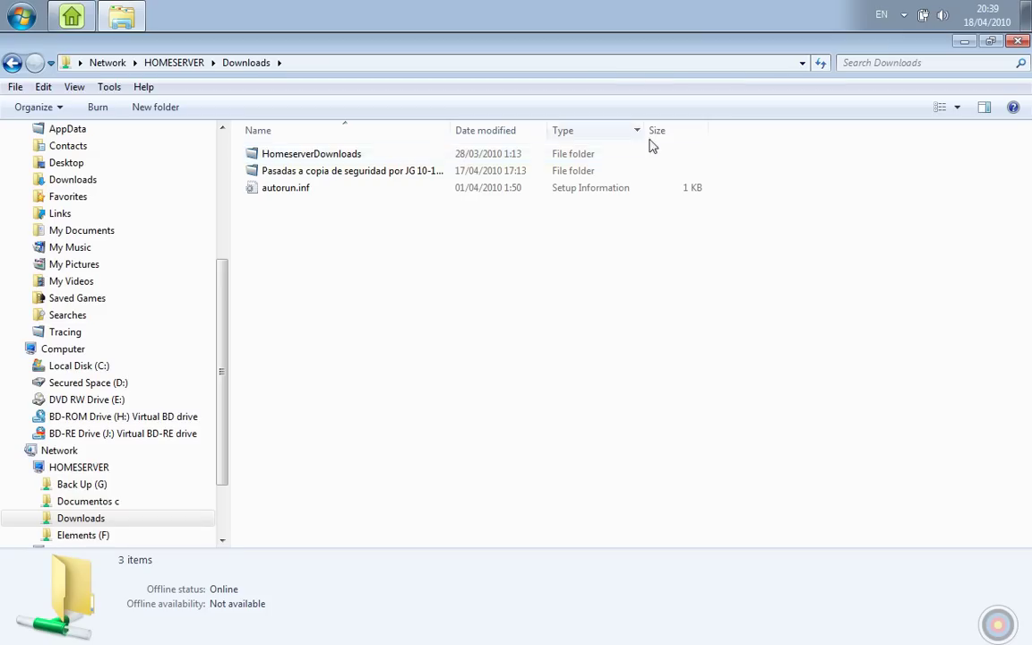
{"action": "double_click", "coordinate": [413, 155]}
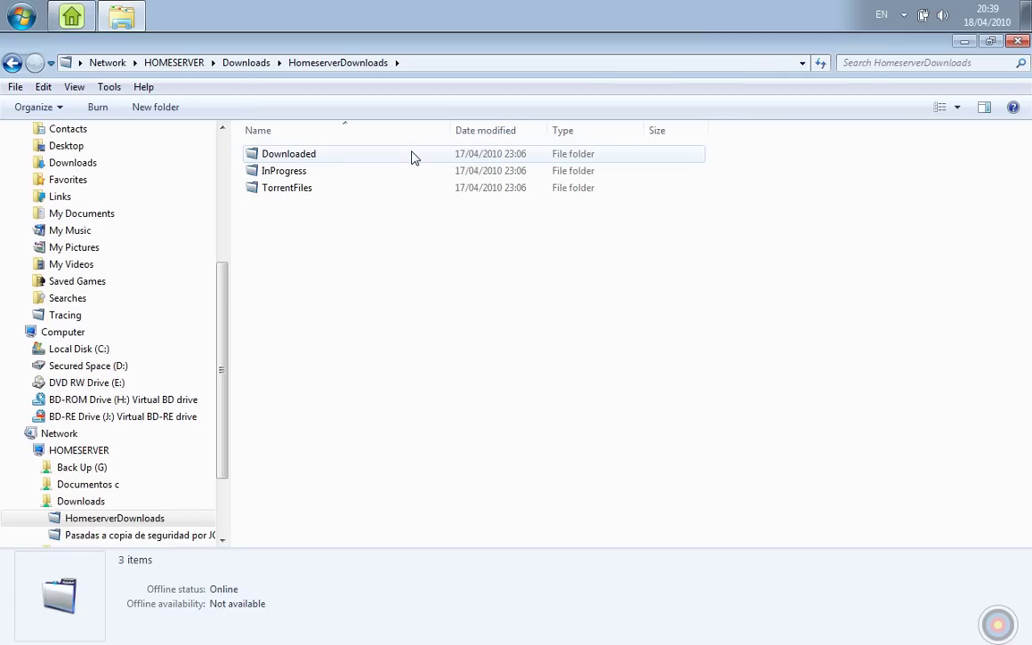
{"action": "left_click", "coordinate": [348, 192]}
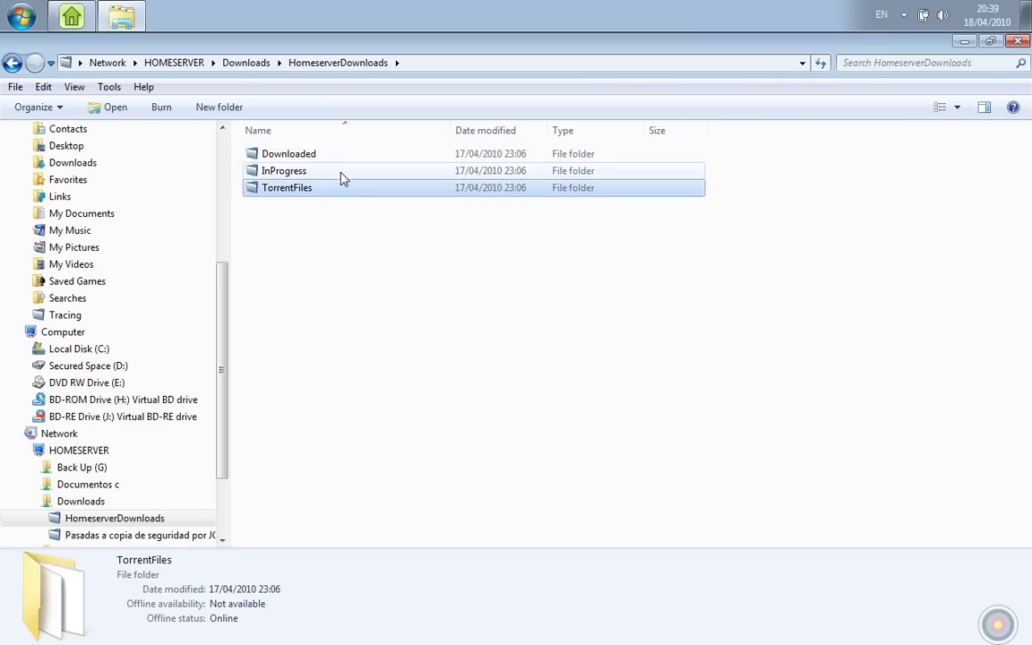
{"action": "left_click", "coordinate": [340, 172]}
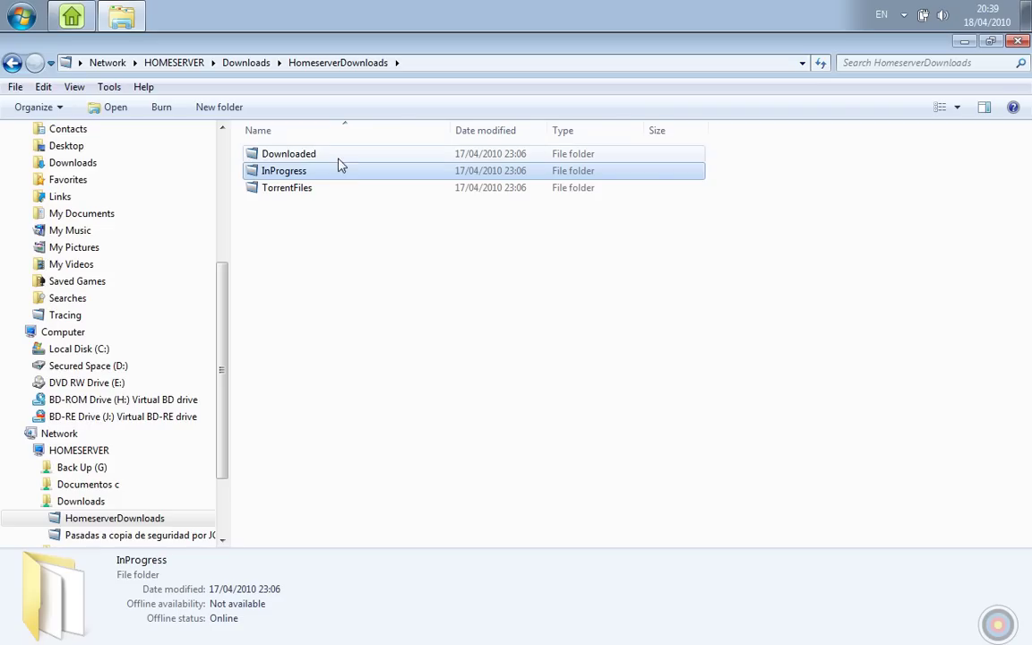
{"action": "double_click", "coordinate": [338, 156]}
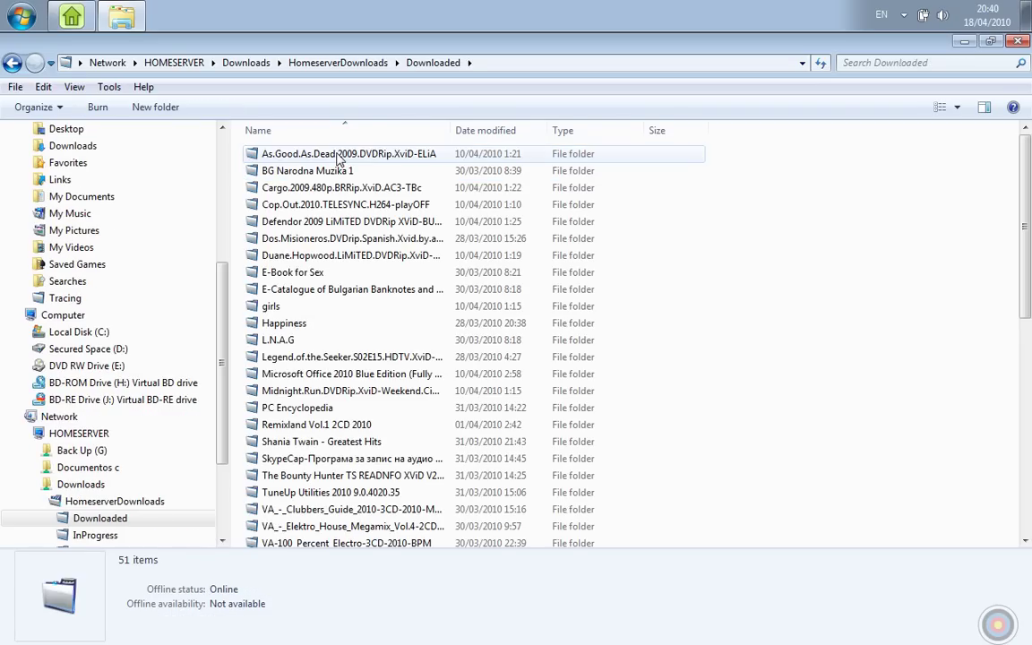
{"action": "key", "text": "BackSpace"}
{"action": "key", "text": "BackSpace"}
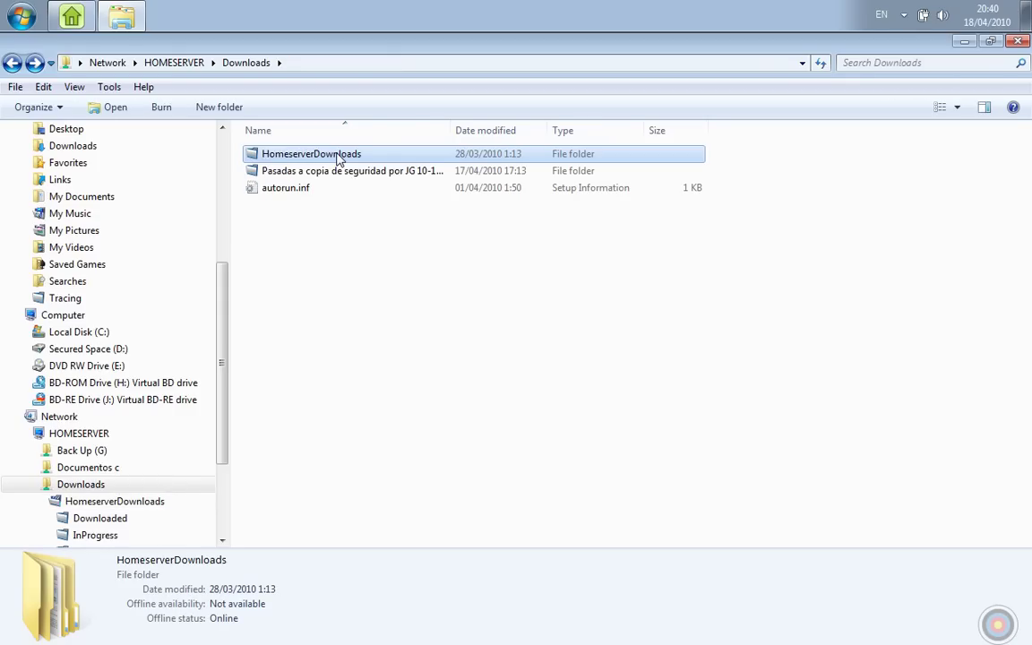
From Computer, map the Back Up (G) share on HOMESERVER as network drive Z:, reconnecting at logon.
{"action": "left_click", "coordinate": [81, 319]}
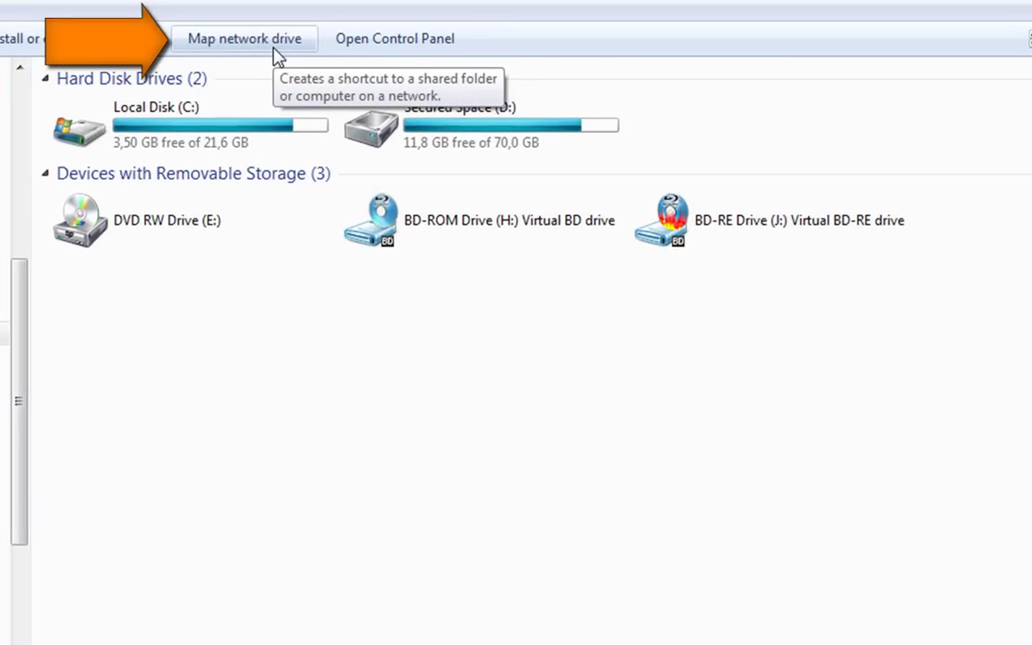
{"action": "left_click", "coordinate": [274, 49]}
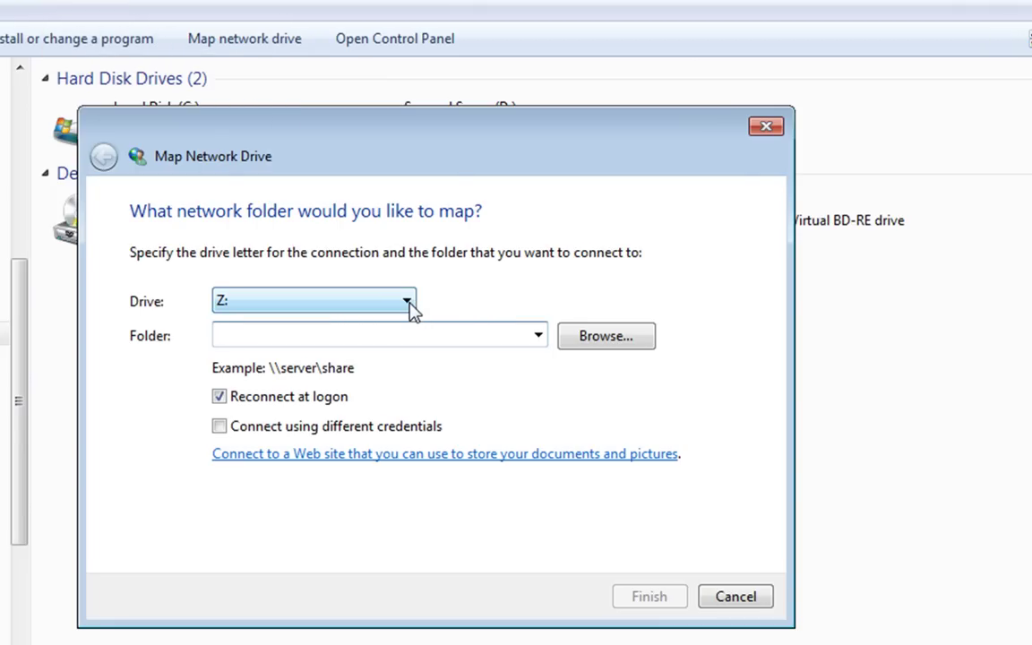
{"action": "left_click", "coordinate": [598, 348]}
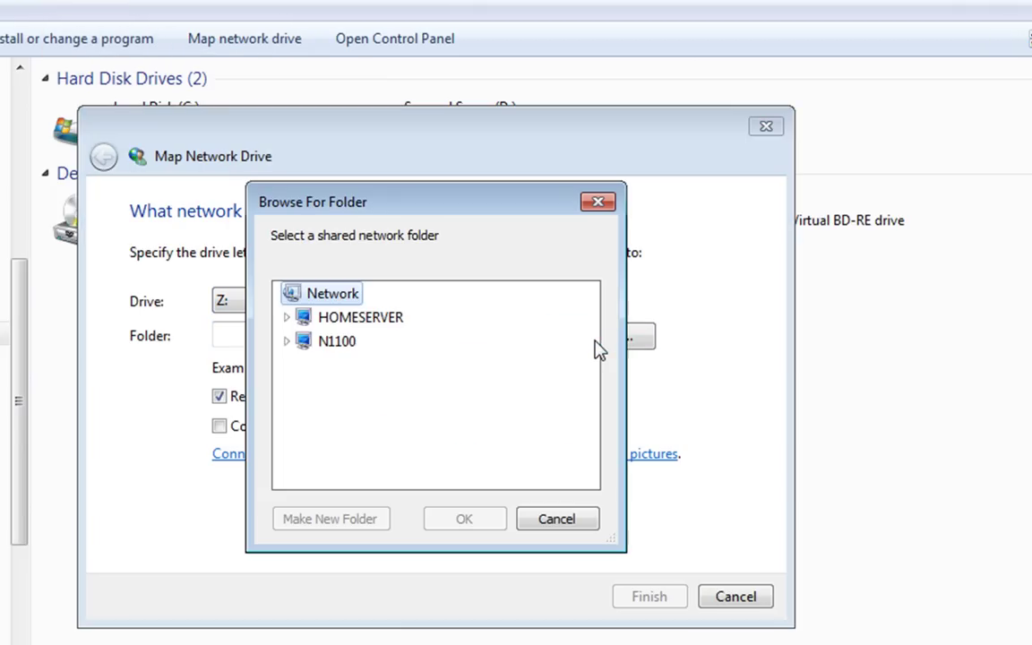
{"action": "left_click", "coordinate": [285, 318]}
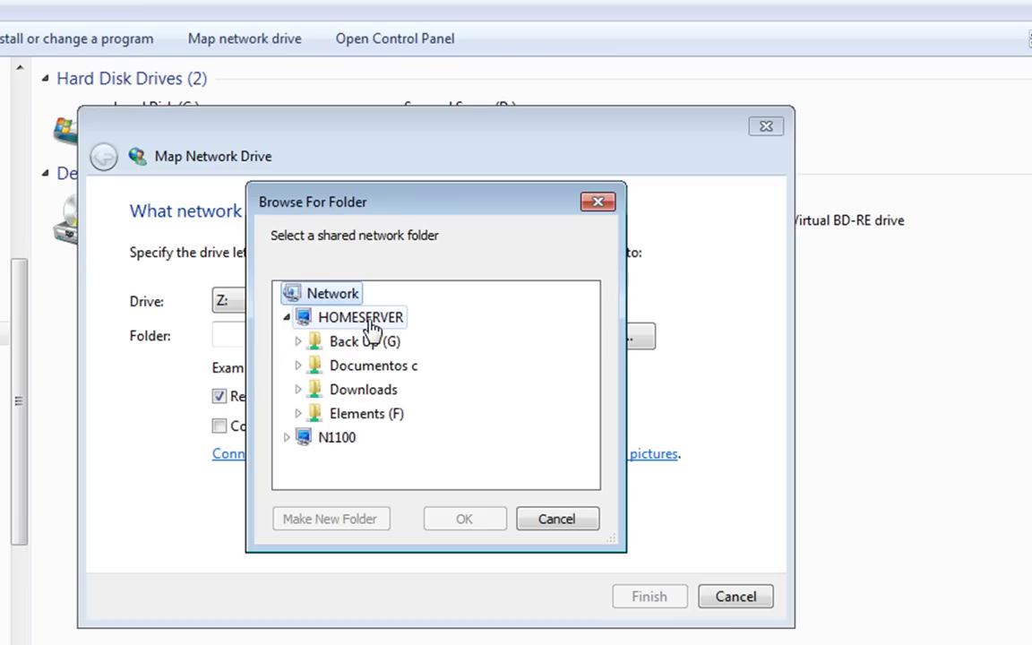
{"action": "left_click", "coordinate": [345, 345]}
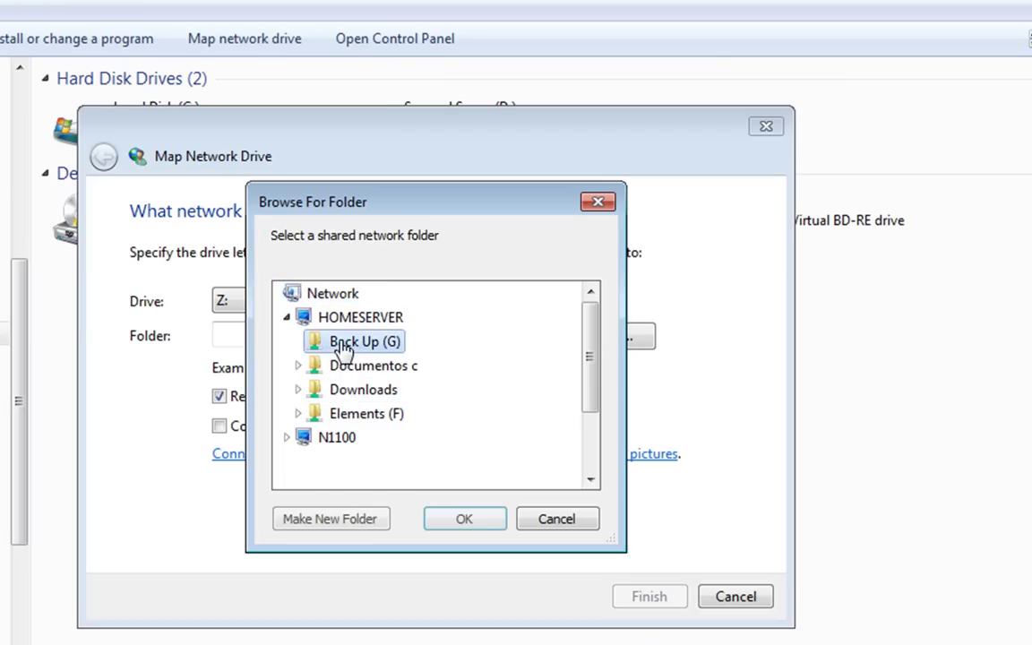
{"action": "left_click", "coordinate": [461, 521]}
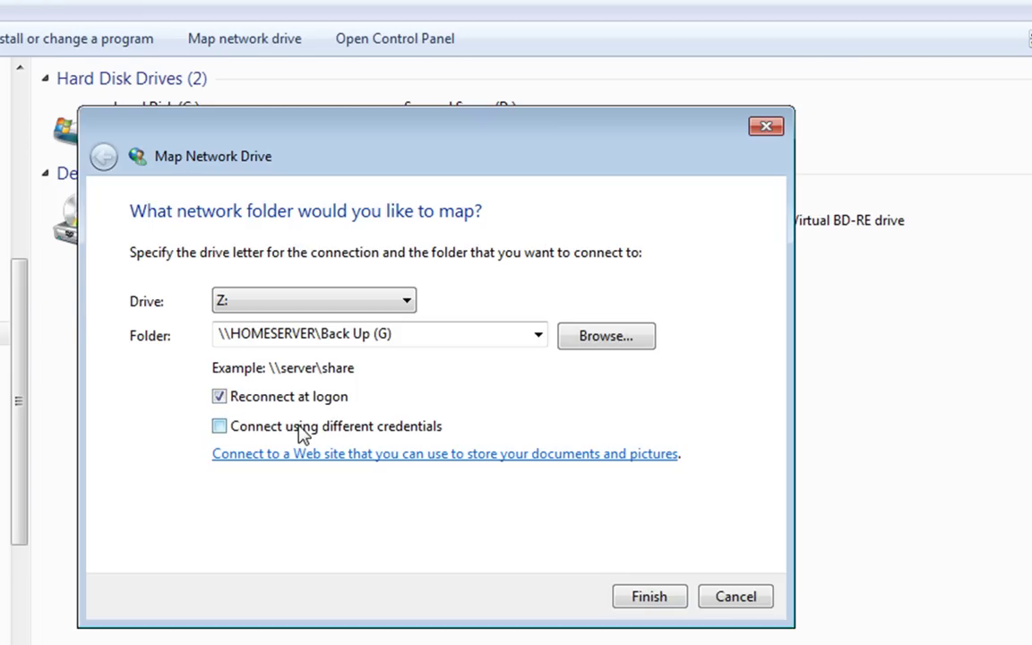
{"action": "left_click", "coordinate": [635, 600]}
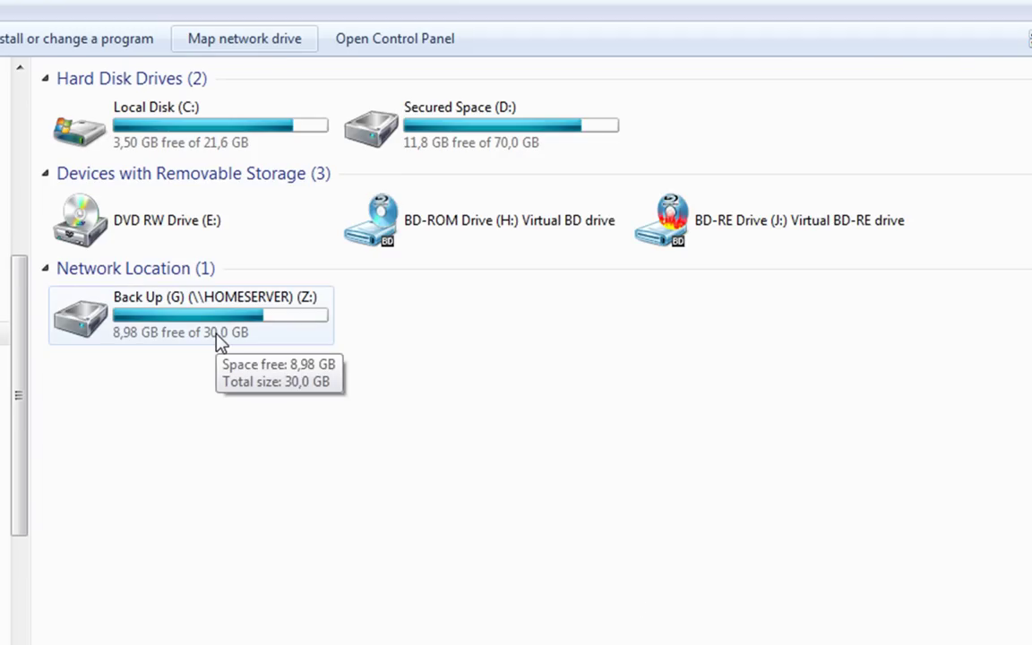
Map the HOMESERVER Downloads share as network drive Y:, reconnecting at logon.
{"action": "left_click", "coordinate": [254, 49]}
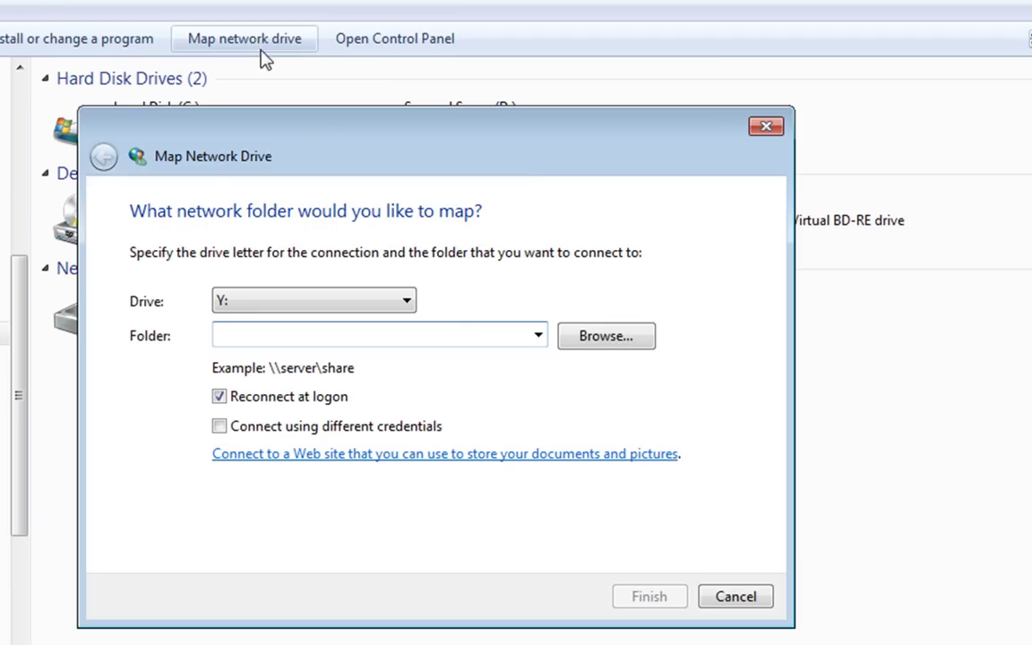
{"action": "left_click", "coordinate": [605, 346]}
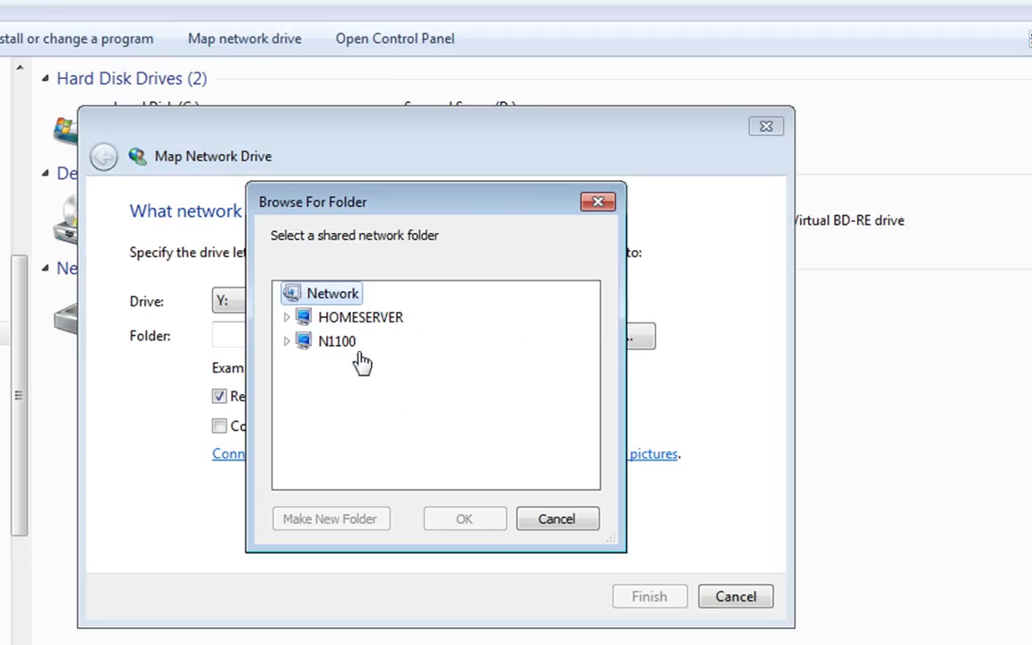
{"action": "left_click", "coordinate": [286, 318]}
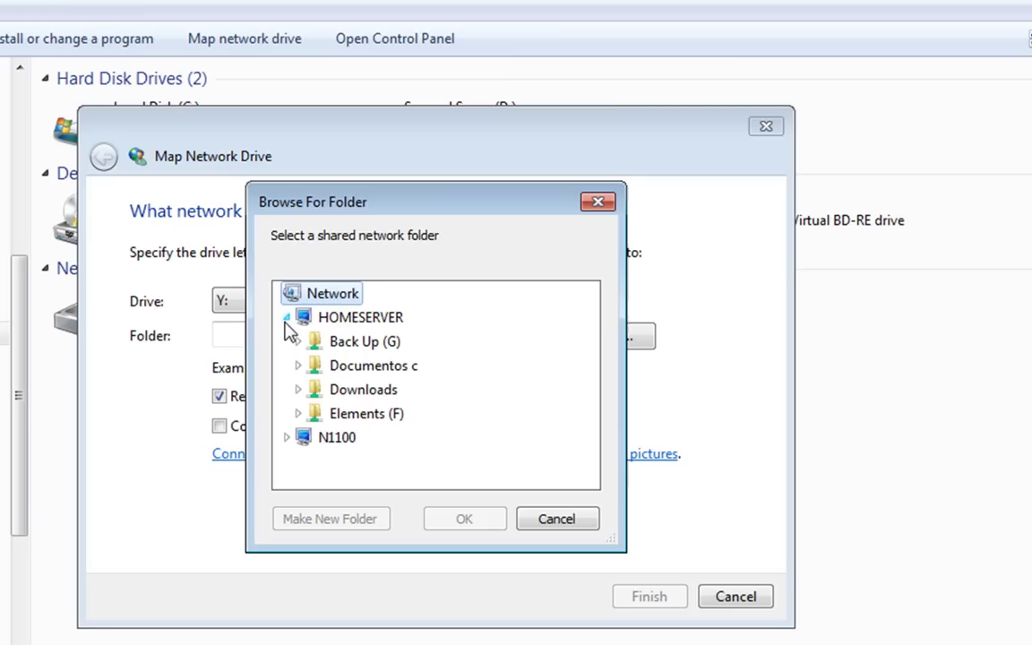
{"action": "double_click", "coordinate": [344, 398]}
{"action": "left_click", "coordinate": [456, 518]}
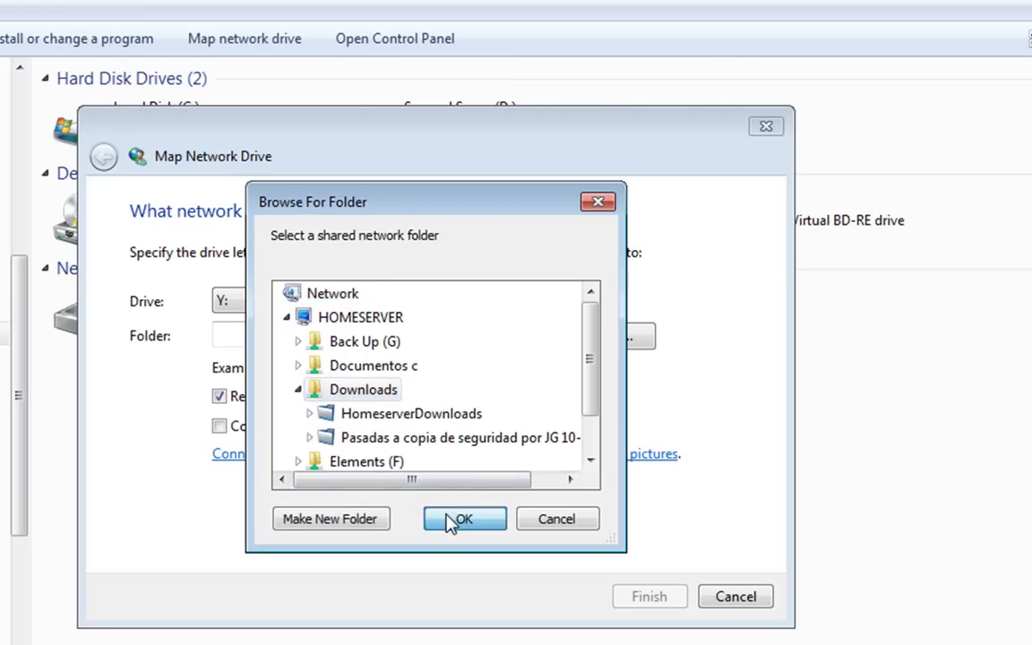
{"action": "left_click", "coordinate": [654, 607]}
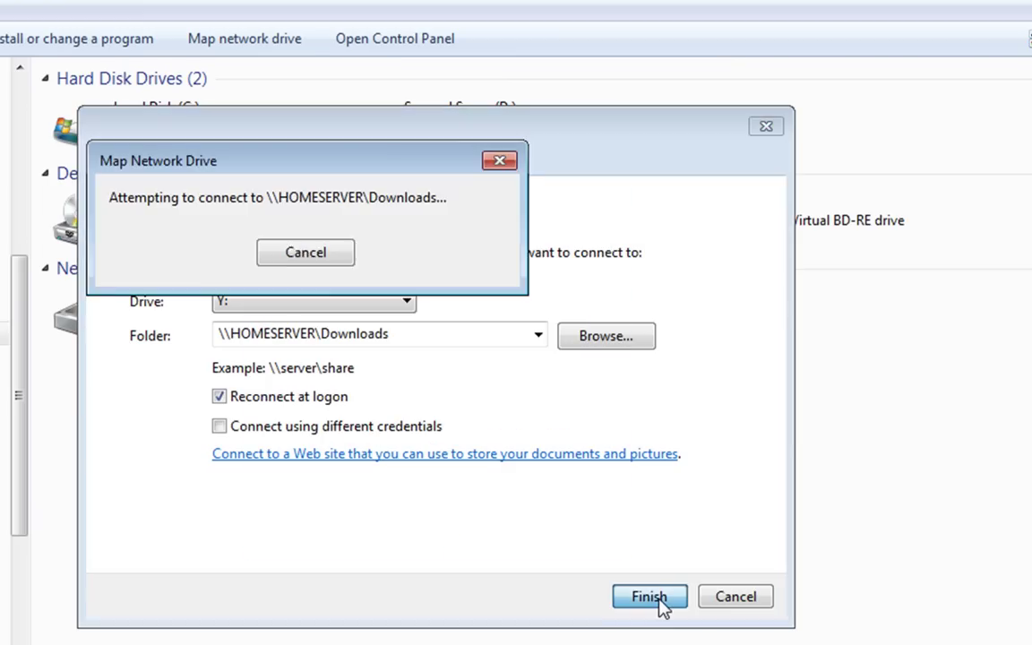
Map the Elements (F) share on HOMESERVER as network drive X:, reconnecting at logon.
{"action": "left_click", "coordinate": [254, 51]}
{"action": "left_click", "coordinate": [599, 339]}
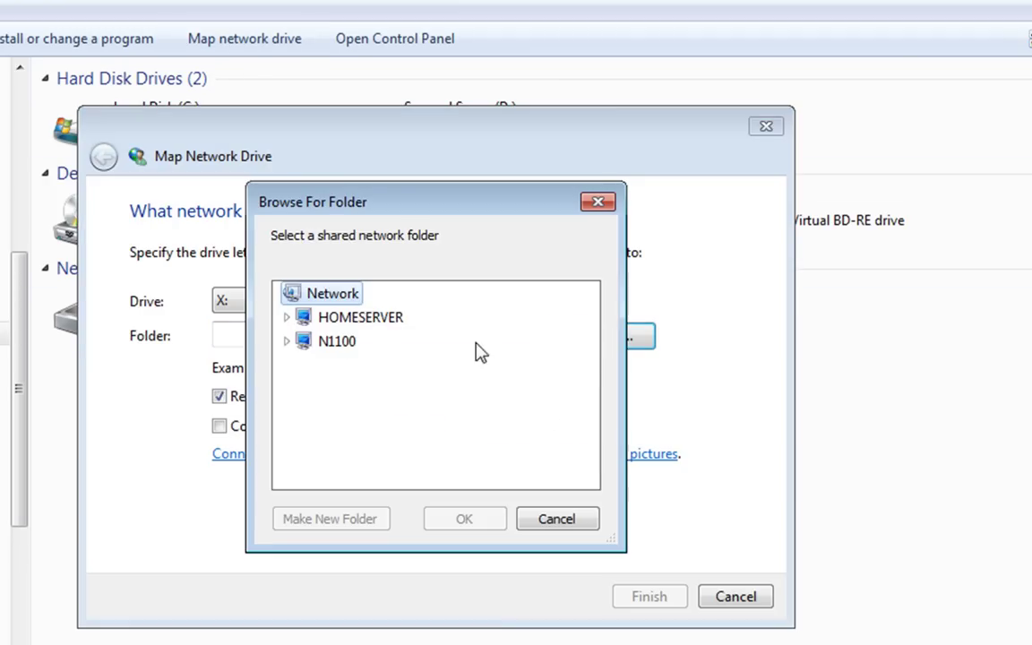
{"action": "left_click", "coordinate": [287, 319]}
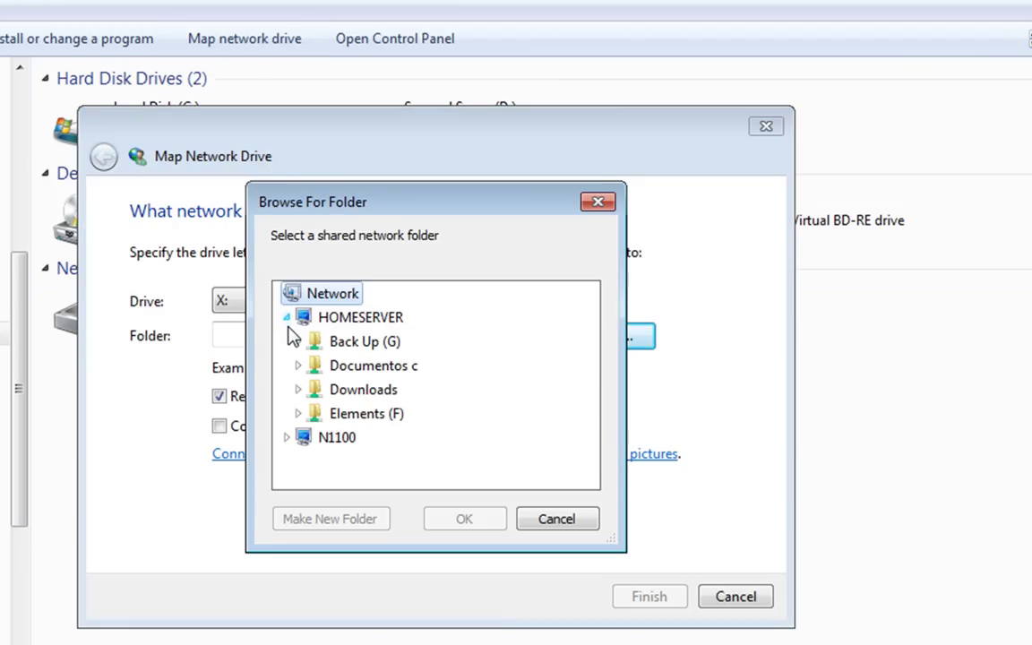
{"action": "left_click", "coordinate": [348, 414]}
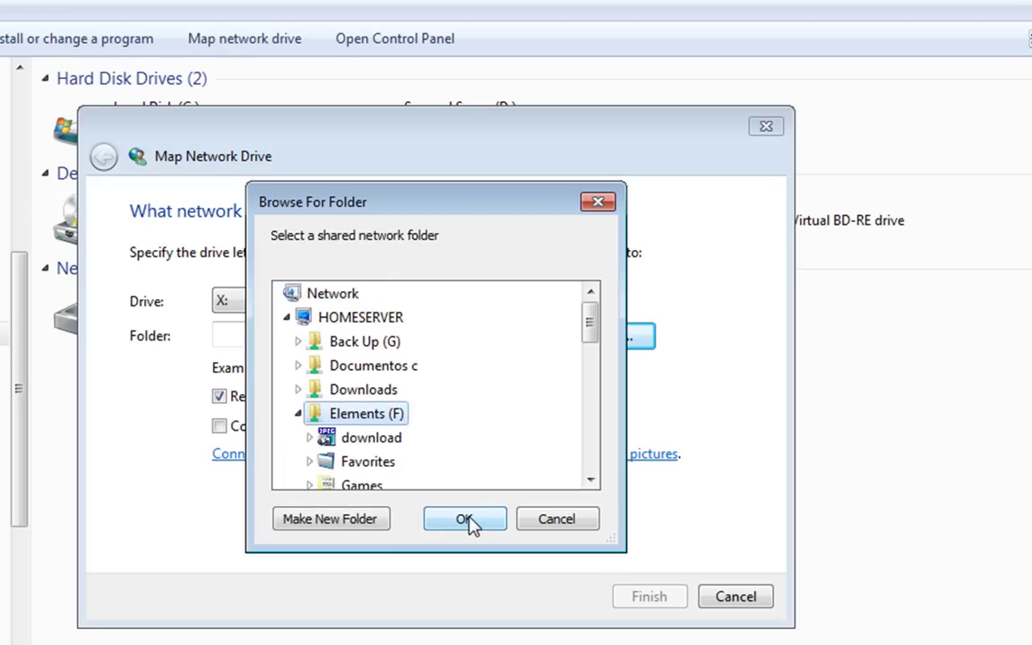
{"action": "left_click", "coordinate": [466, 521]}
{"action": "left_click", "coordinate": [670, 604]}
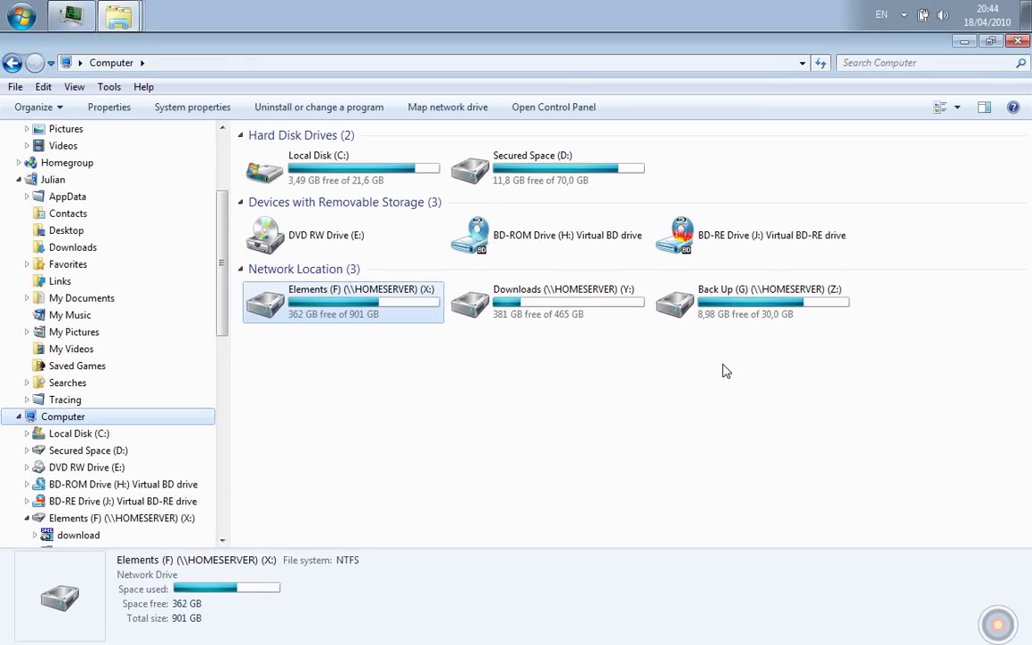
Browse the mapped Elements (F) drive X: through Movies to the 2012.Doomsday.2008.DVDRip.Xvid.TFE folder.
{"action": "double_click", "coordinate": [383, 304]}
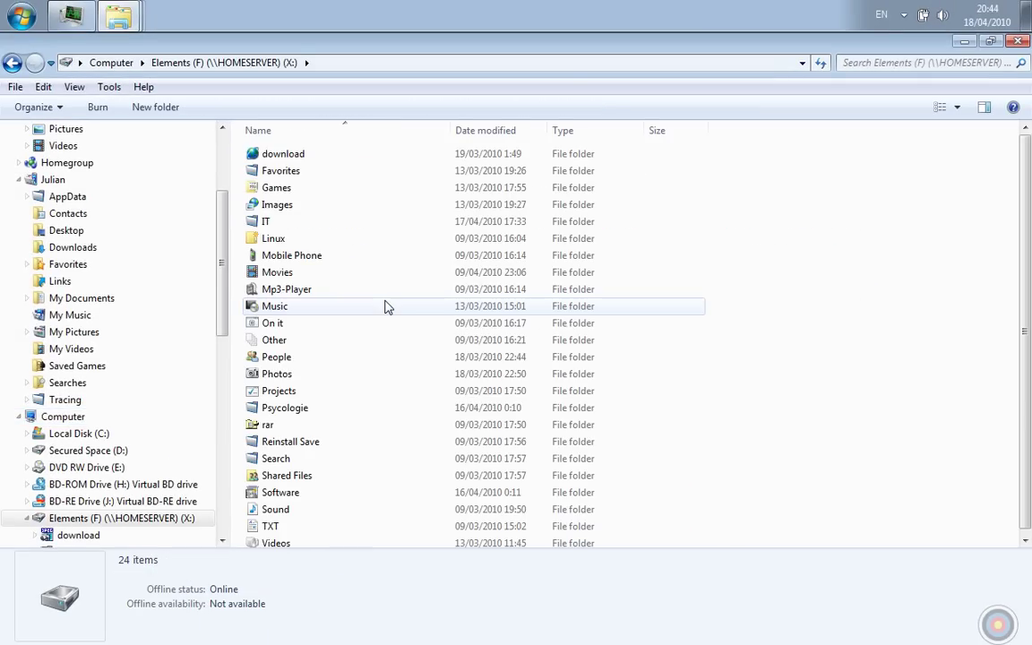
{"action": "left_click", "coordinate": [365, 273]}
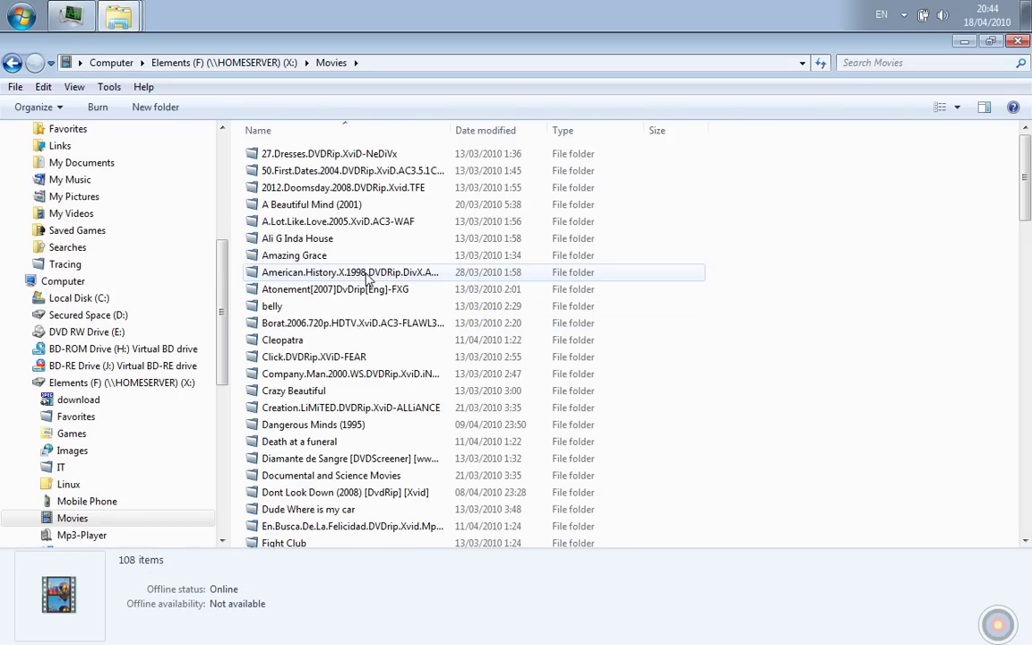
{"action": "double_click", "coordinate": [365, 188]}
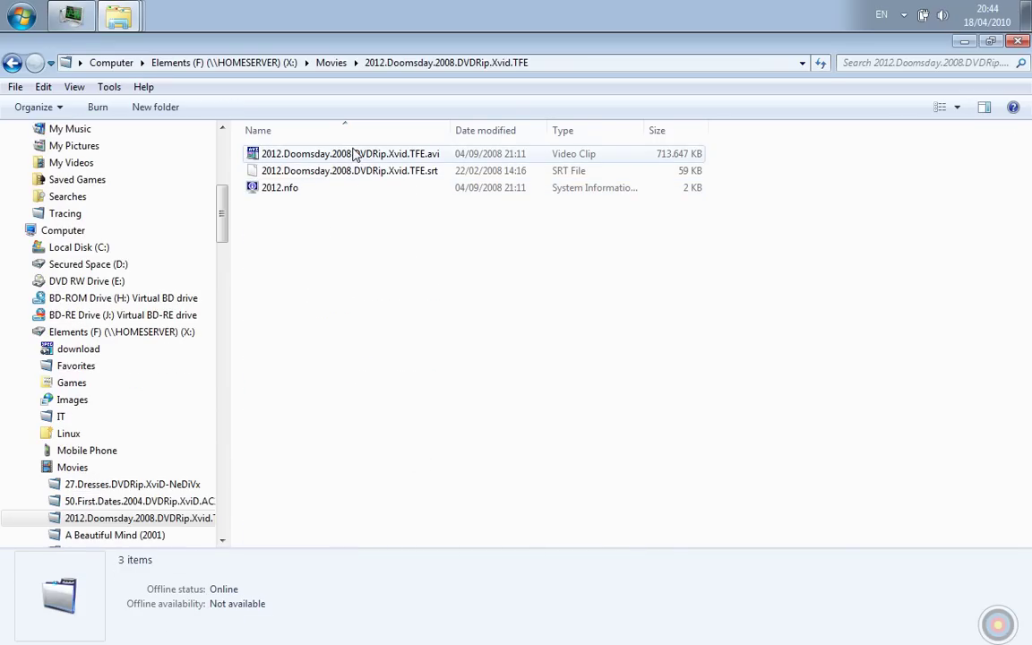
Play 2012.Doomsday.2008.DVDRip.Xvid.TFE.avi from the network drive, skip ahead to about 30:47, and close the player.
{"action": "double_click", "coordinate": [355, 156]}
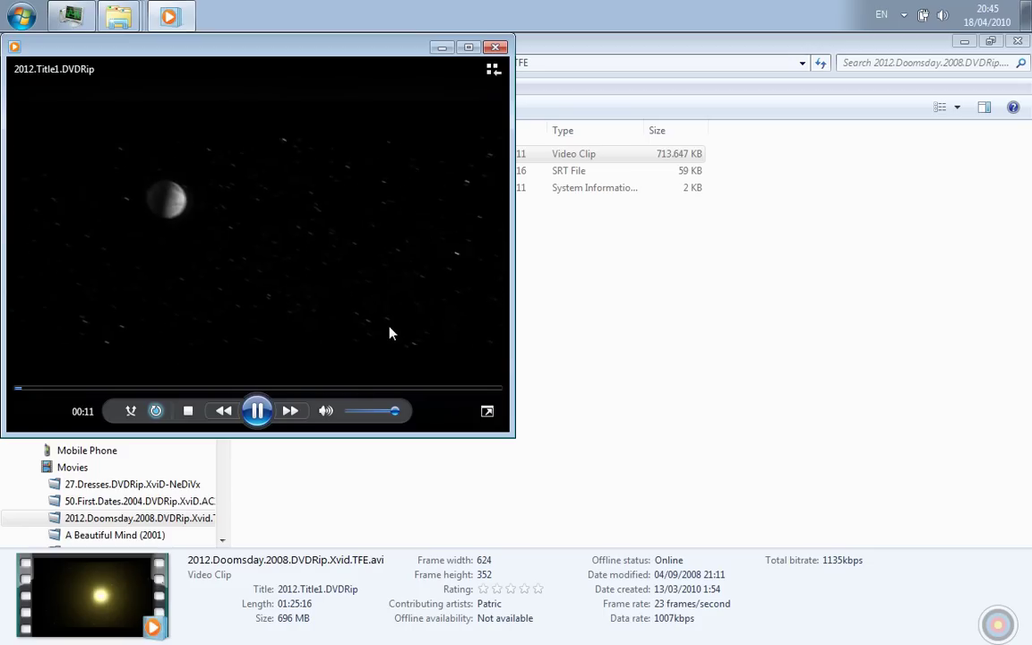
{"action": "left_click", "coordinate": [193, 390]}
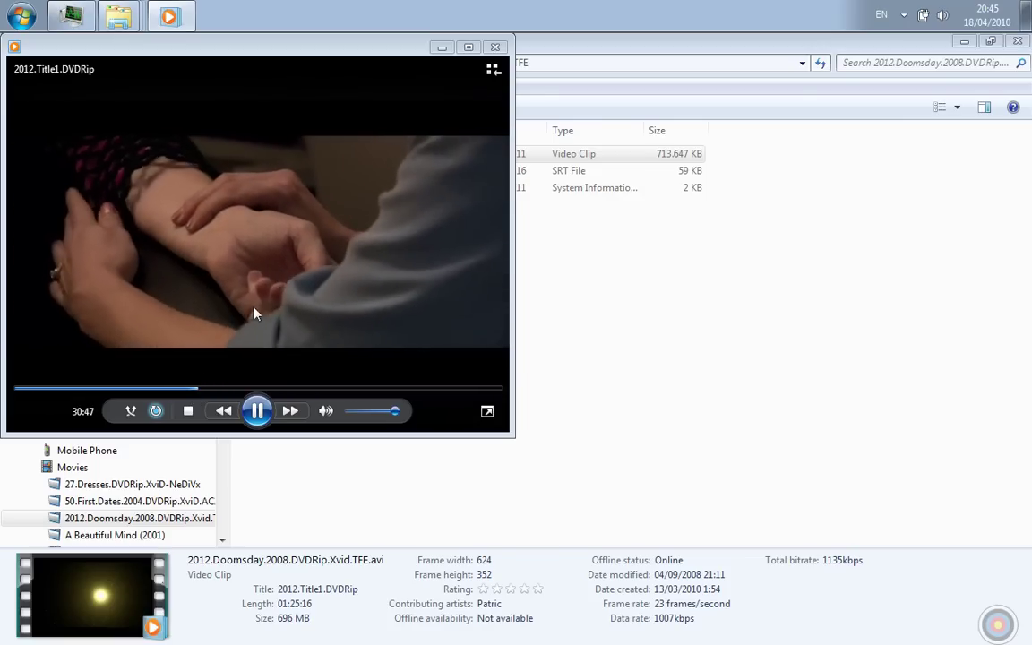
{"action": "left_click", "coordinate": [494, 56]}
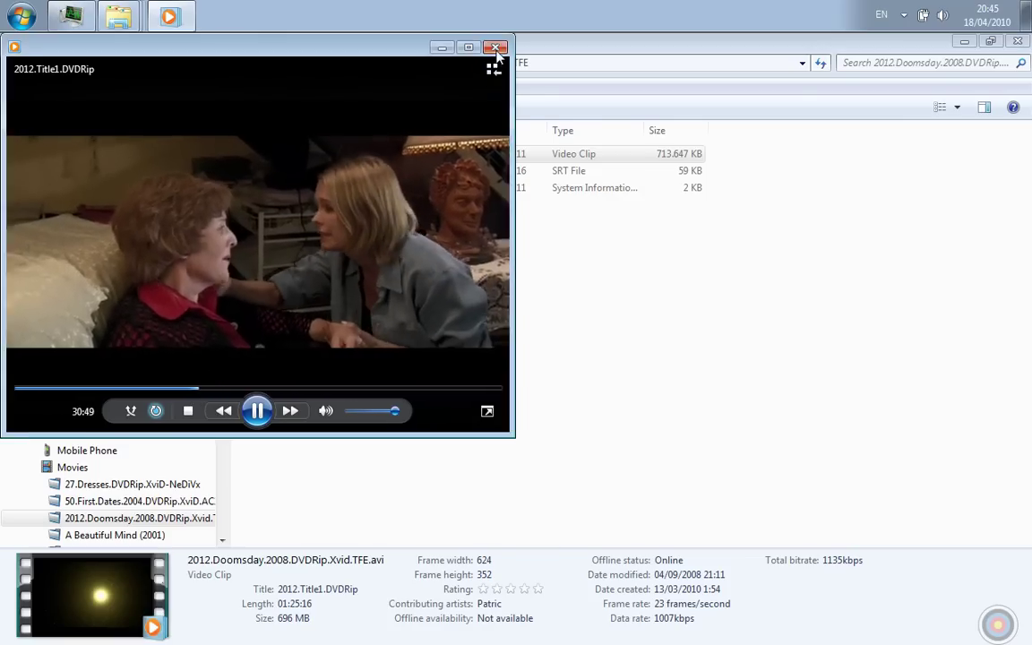
{"action": "left_click", "coordinate": [241, 253]}
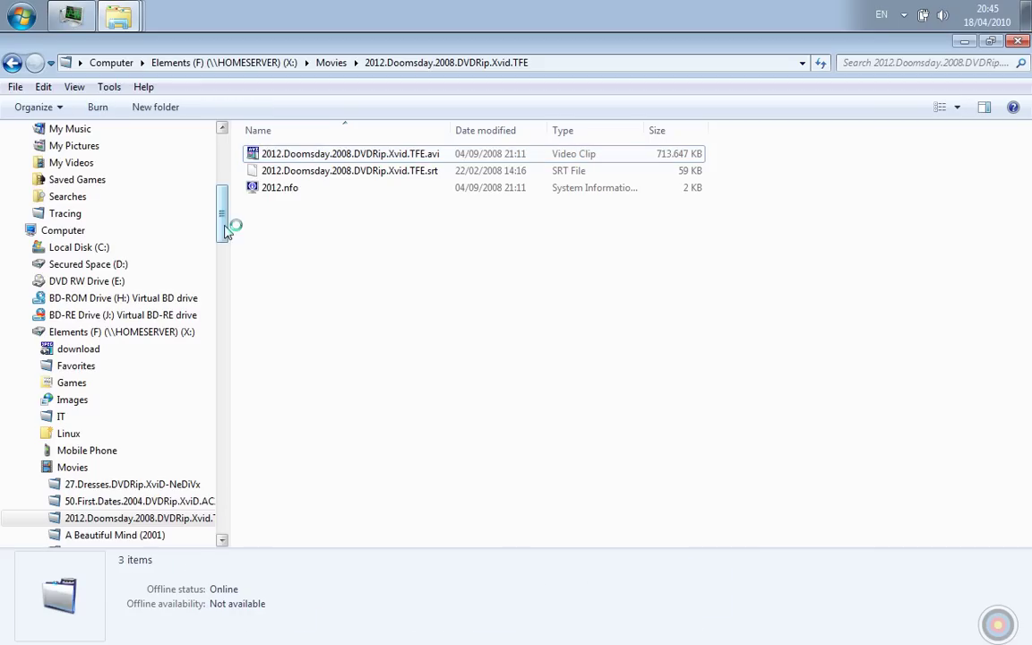